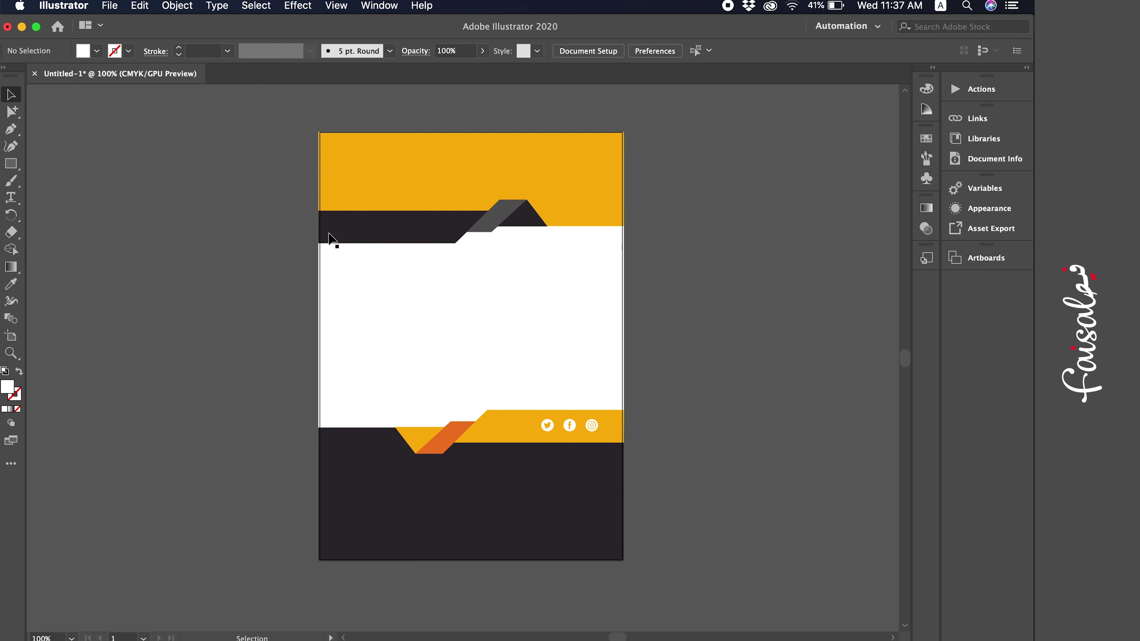
scroll(205, 179, "right", 2)
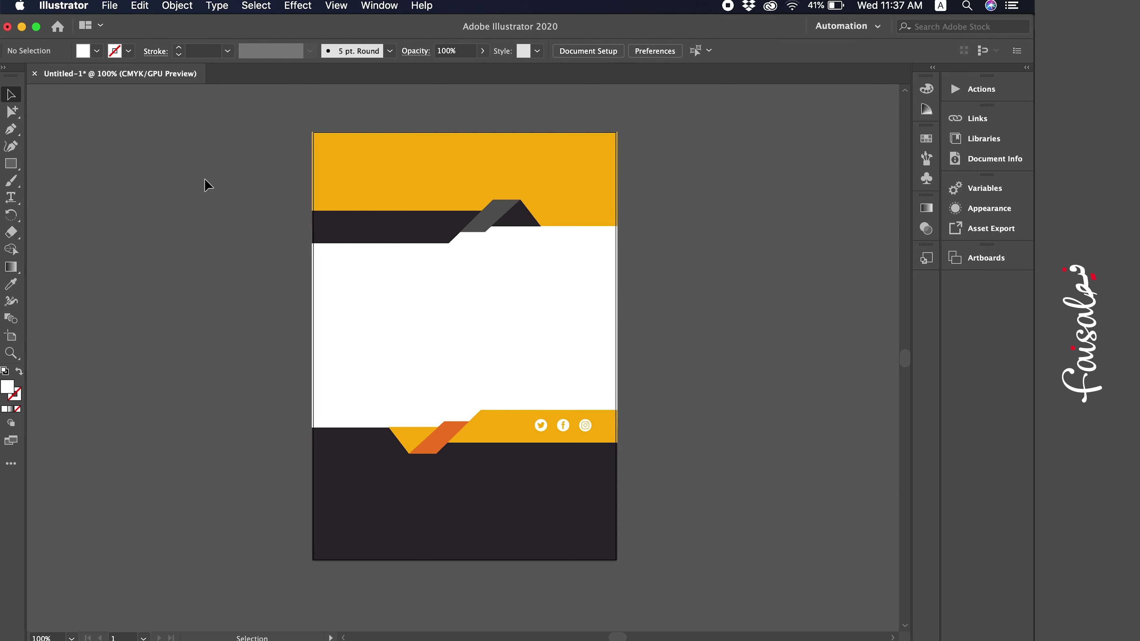
left_click_drag(269, 134, 694, 458)
left_click(516, 346)
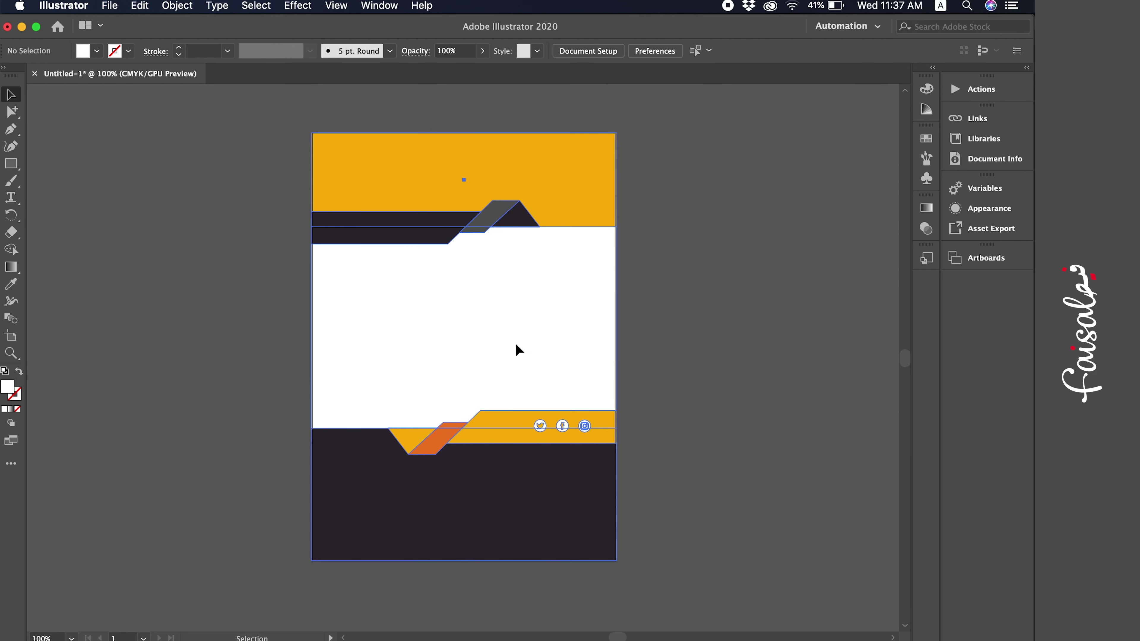
left_click(183, 198)
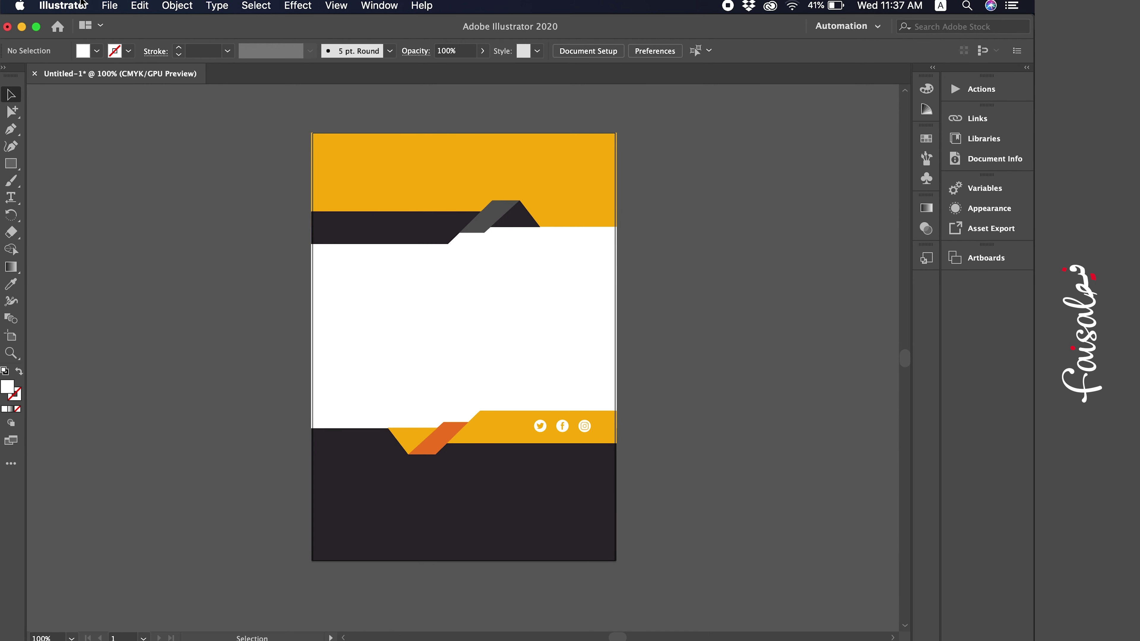
Place Faisal.psd as a linked image with import options enabled, on the empty canvas beside the flyer.
left_click(112, 8)
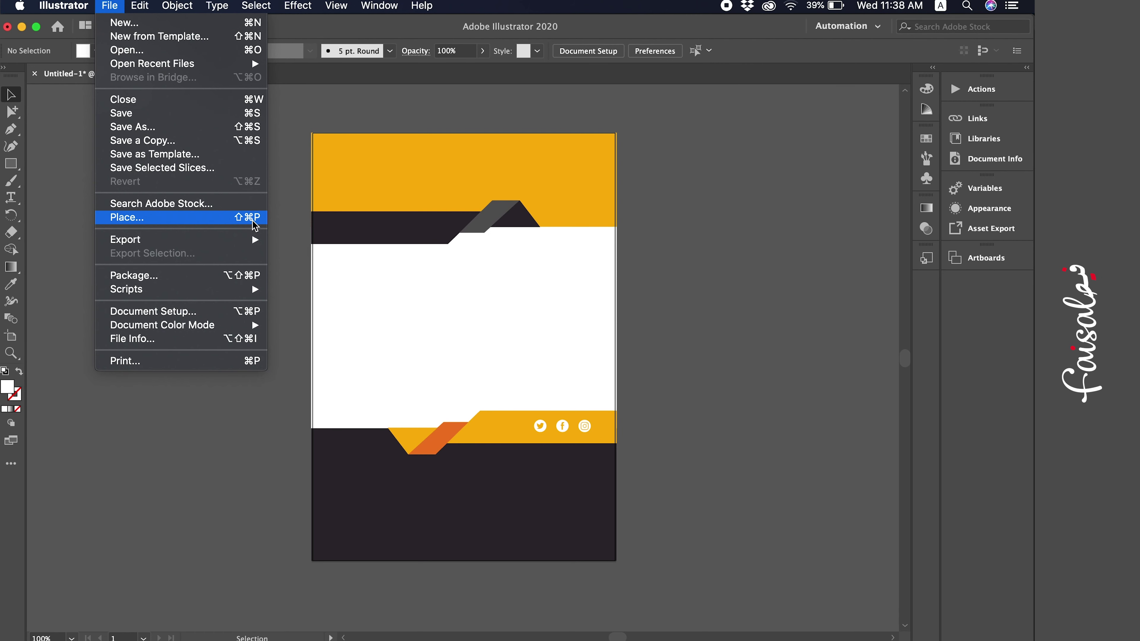
left_click(198, 222)
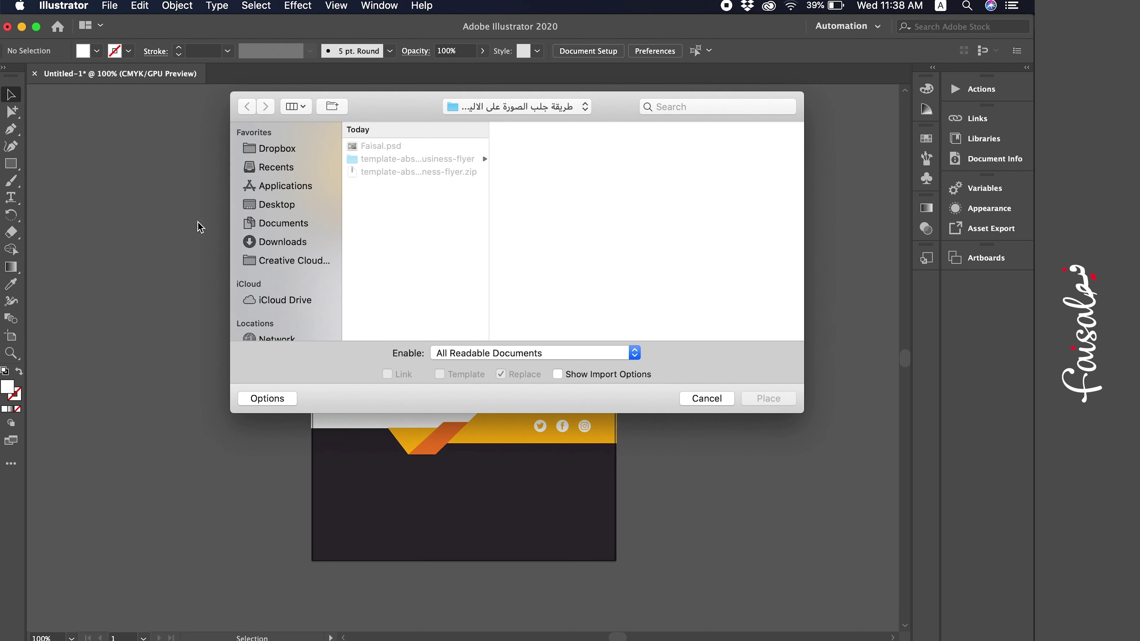
left_click(383, 146)
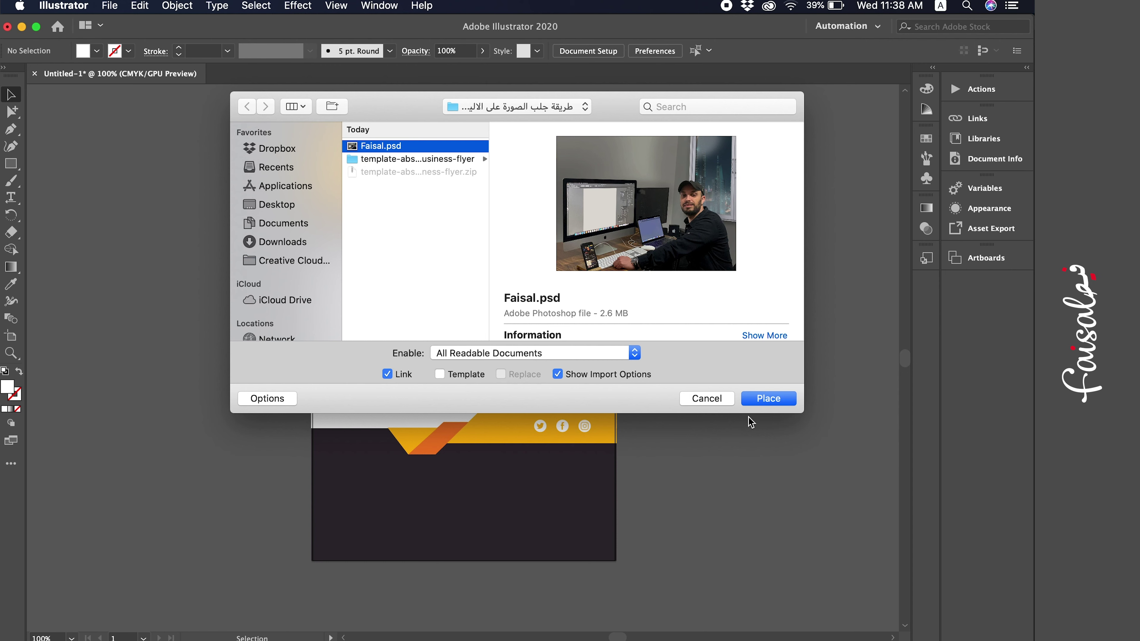
left_click(767, 400)
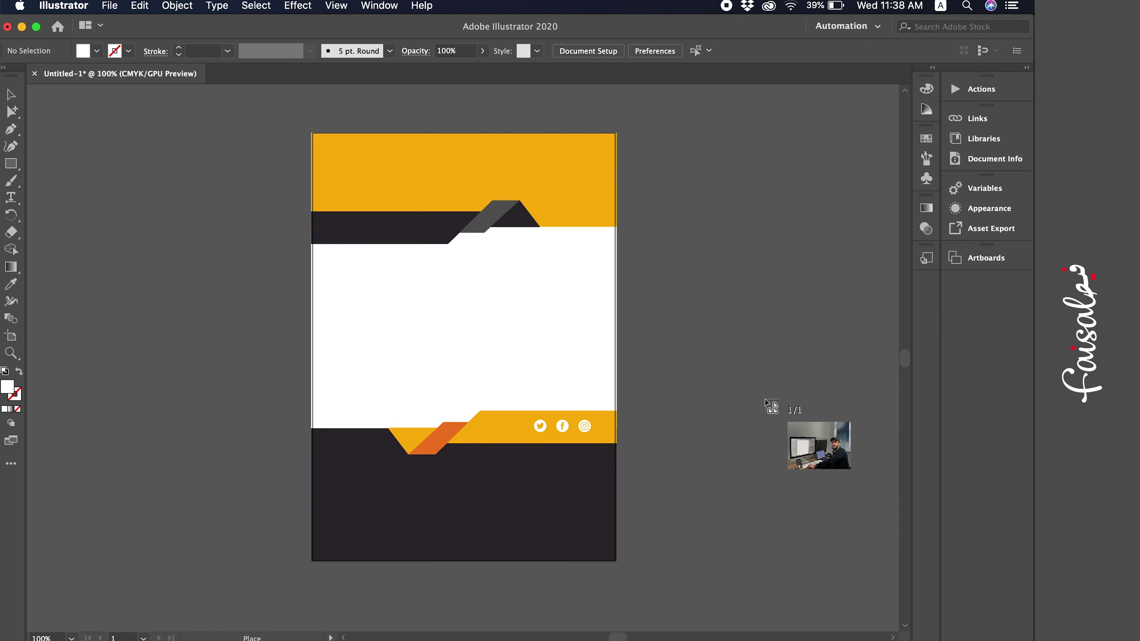
left_click(665, 236)
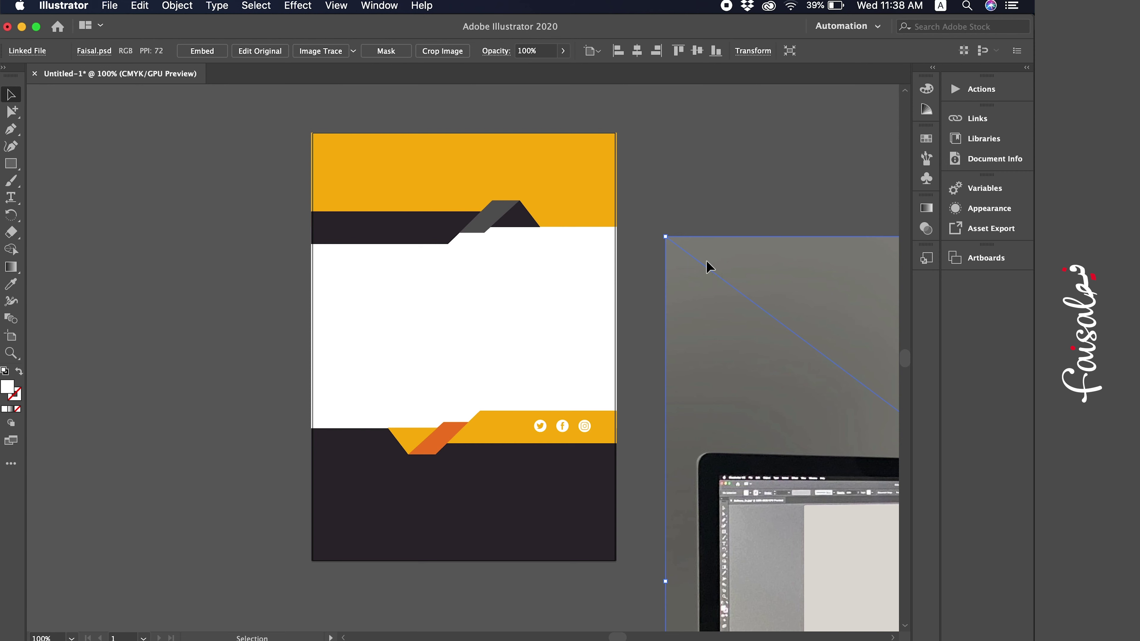
Move the placed photo to the empty canvas on the left of the flyer so the two do not overlap.
left_click_drag(710, 265, 368, 166)
left_click(177, 114)
key("super+minus")
key("super+minus")
key("super+minus")
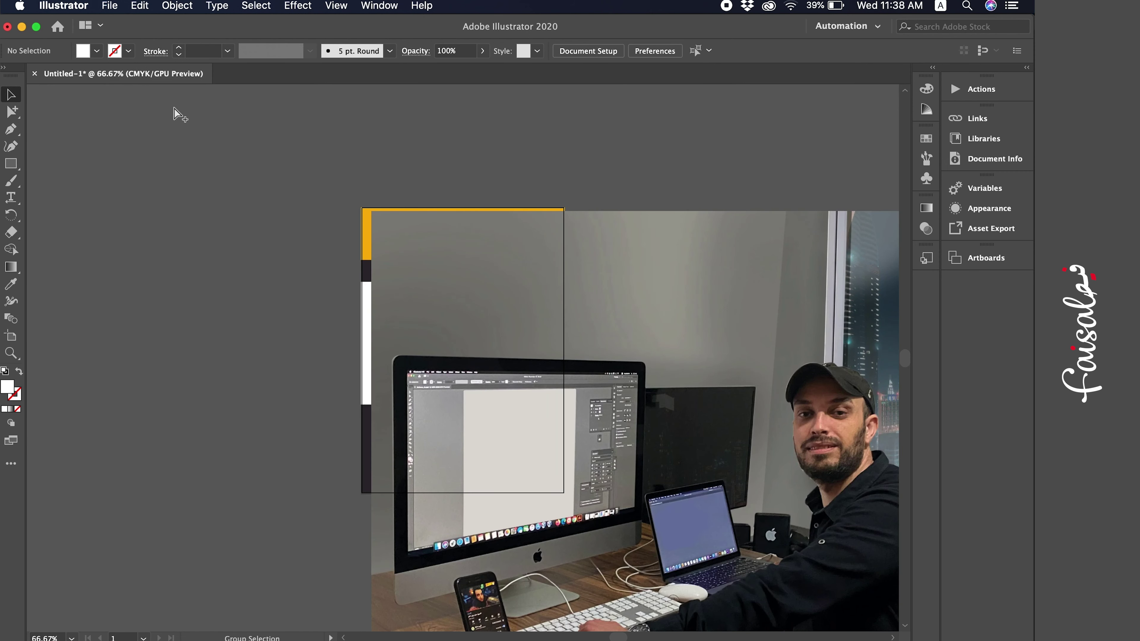
key("super+minus")
left_click_drag(605, 349, 362, 311)
left_click(313, 225)
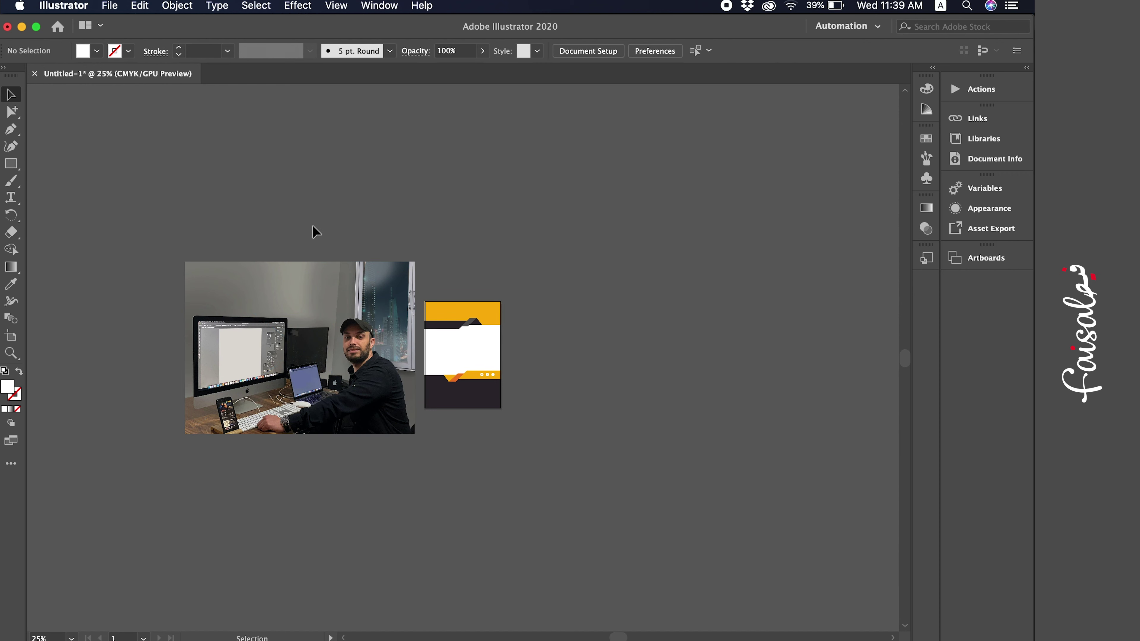
key("super+plus")
key("super+plus")
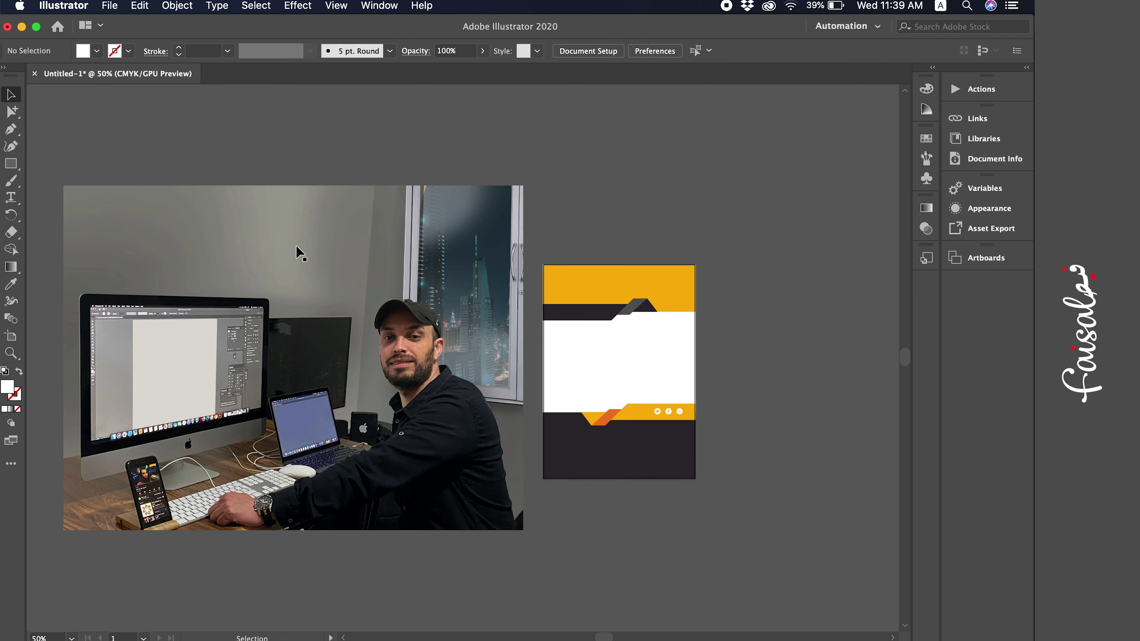
left_click(364, 266)
scroll(413, 246, "left", 2)
scroll(413, 246, "down", 1)
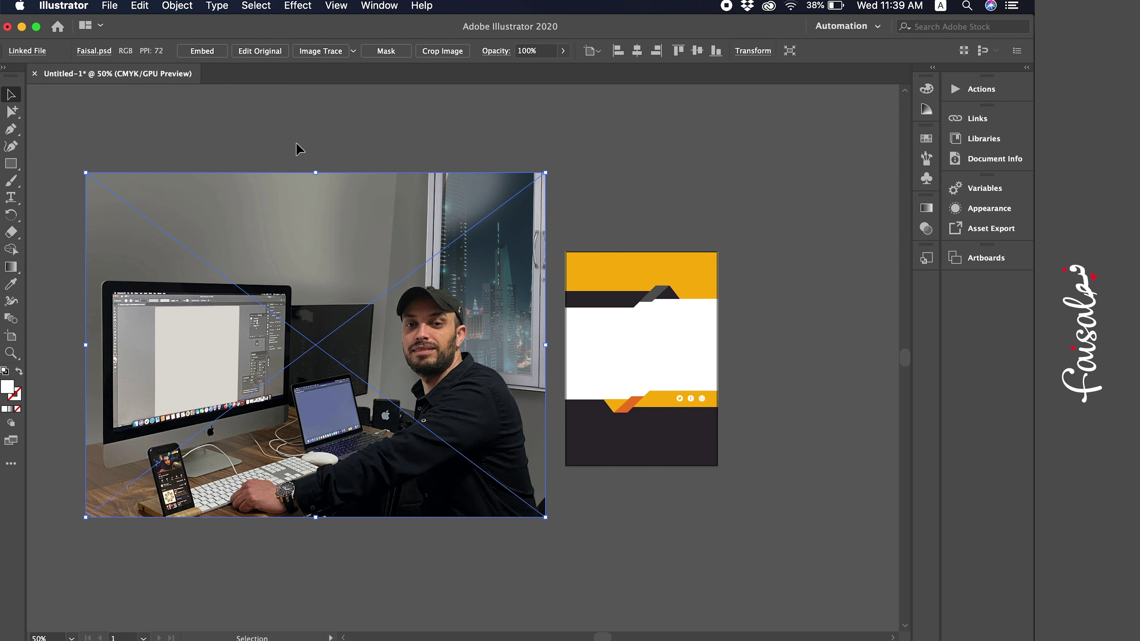
left_click(338, 122)
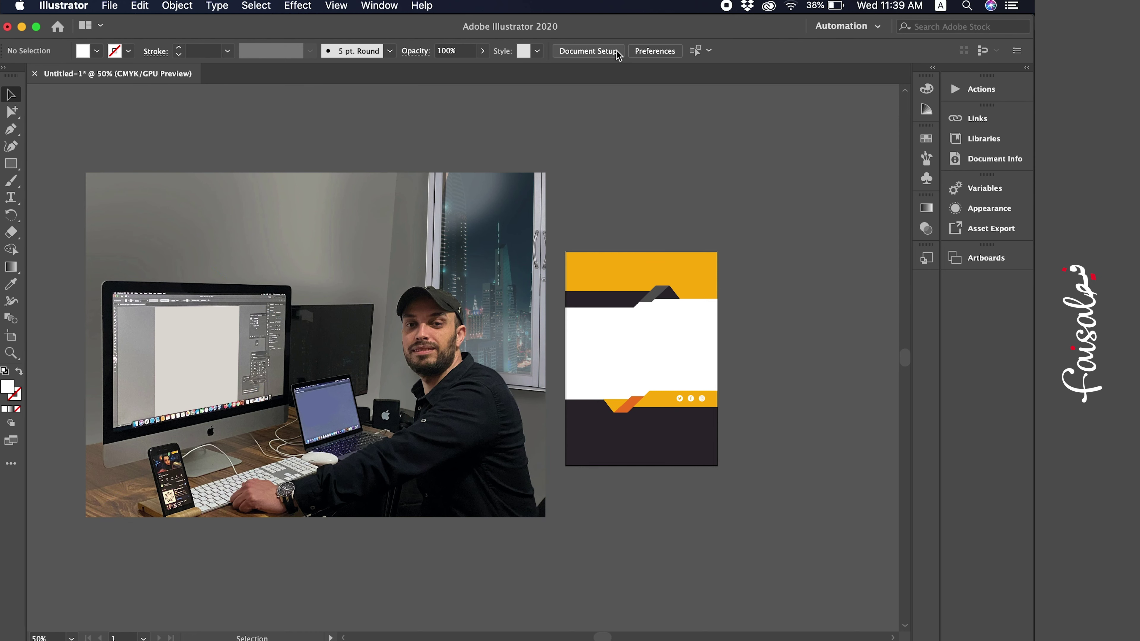
scroll(469, 211, "down", 1)
scroll(469, 212, "left", 1)
left_click(498, 226)
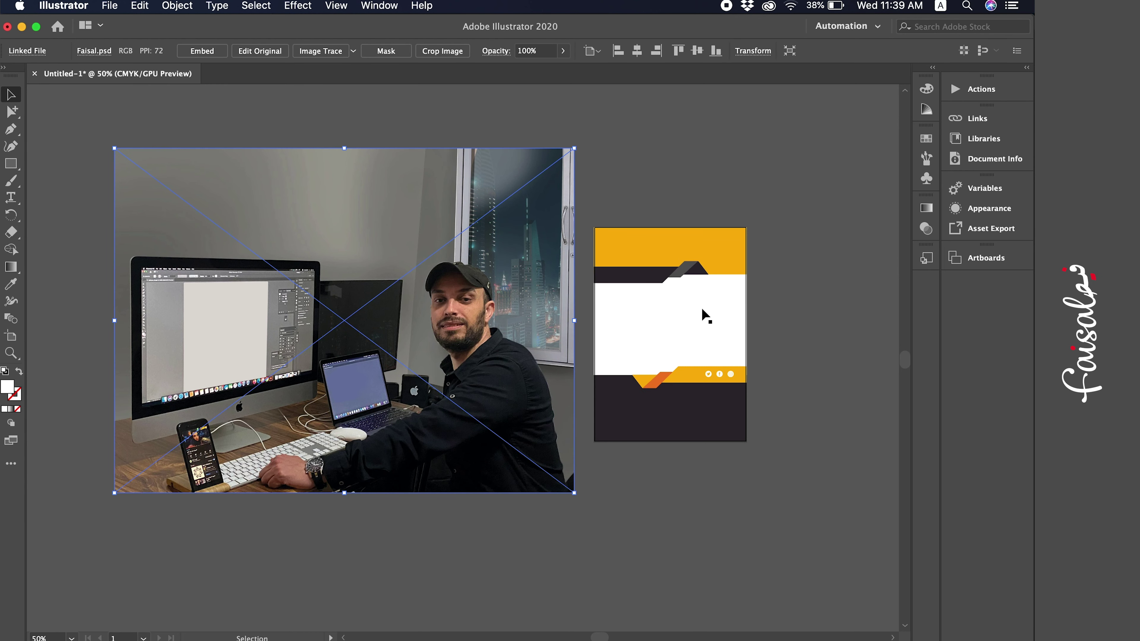
Take the white middle rectangle out of the flyer's group and bring it in front of all other artwork.
left_click(705, 315)
left_click(781, 315)
left_click(713, 321)
left_click(709, 319, "shift")
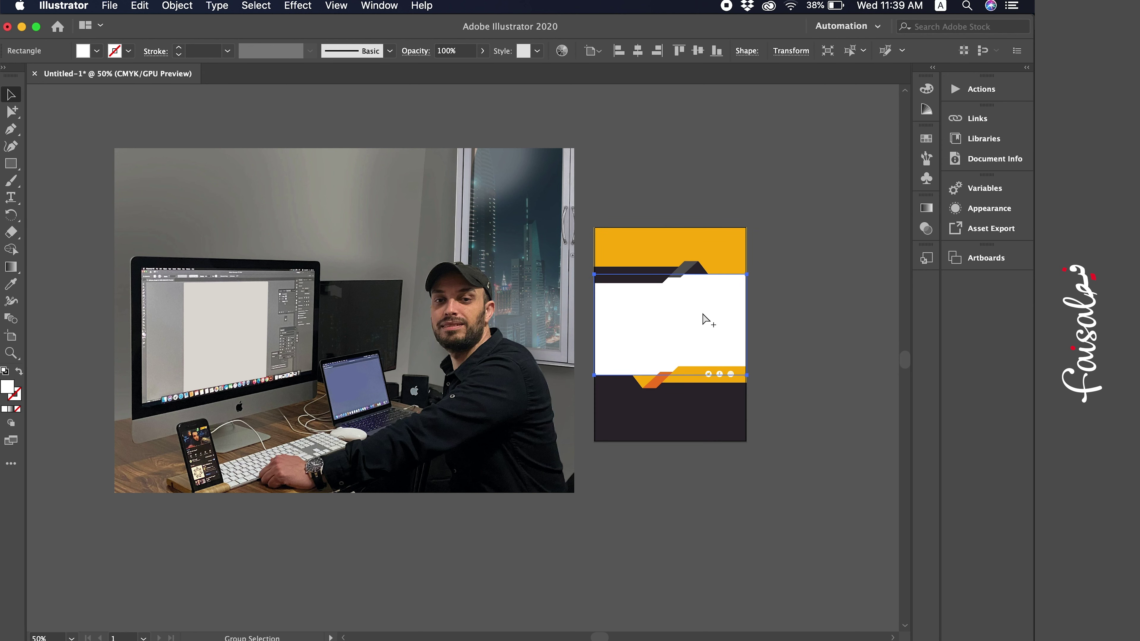
left_click(741, 311)
left_click(761, 311)
left_click(723, 306)
left_click(763, 303)
left_click(725, 315)
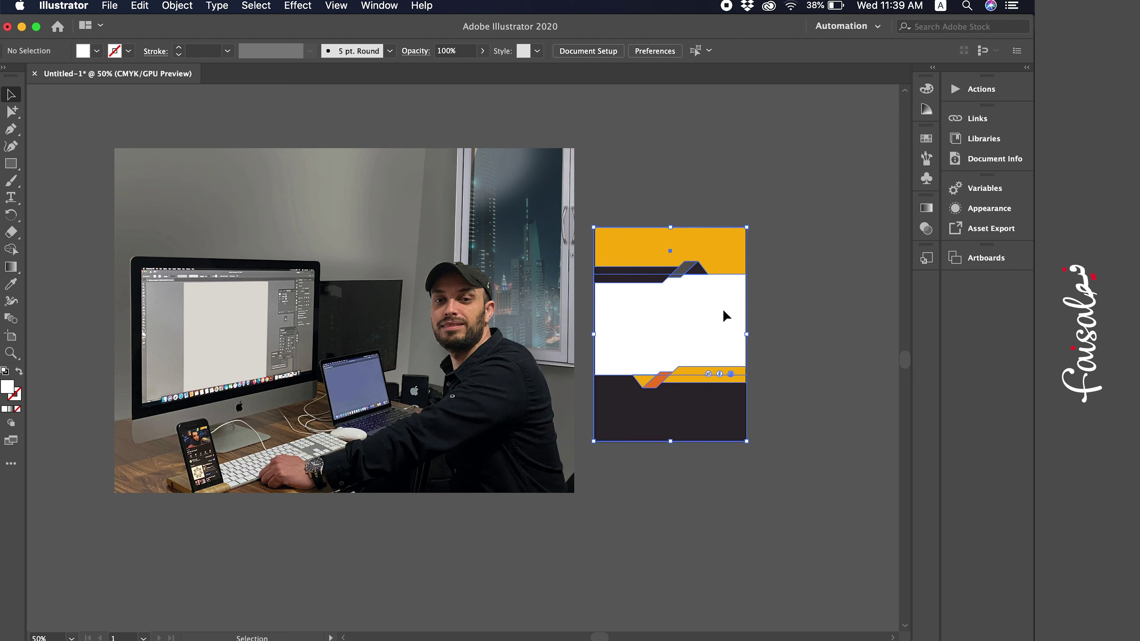
double_click(682, 327)
left_click(745, 308)
left_click(819, 295)
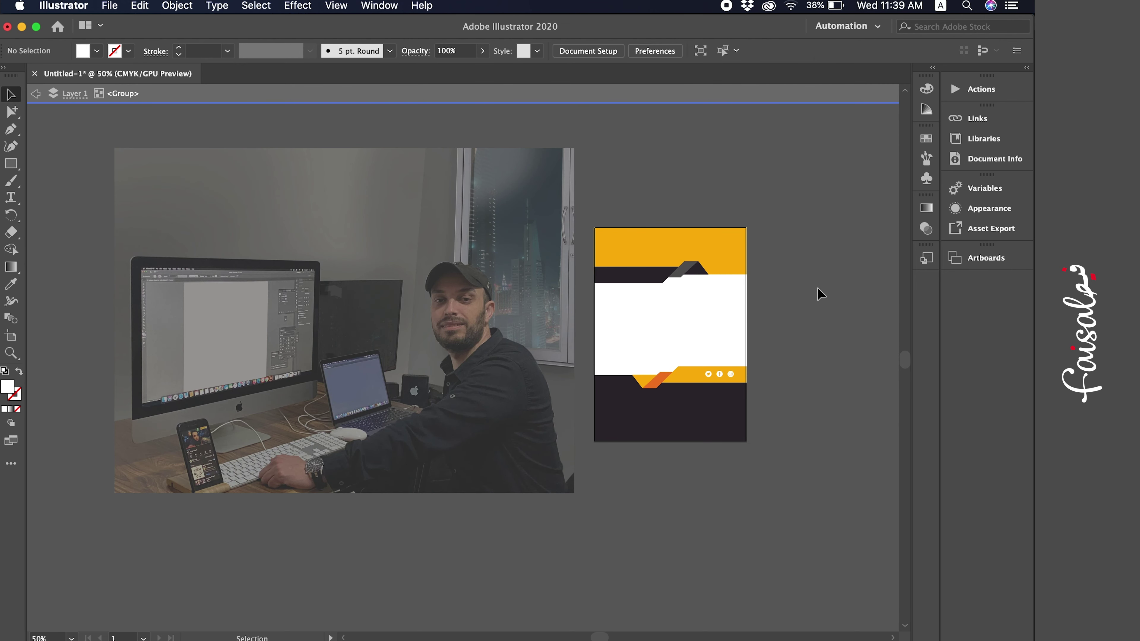
double_click(775, 322)
key("super+z")
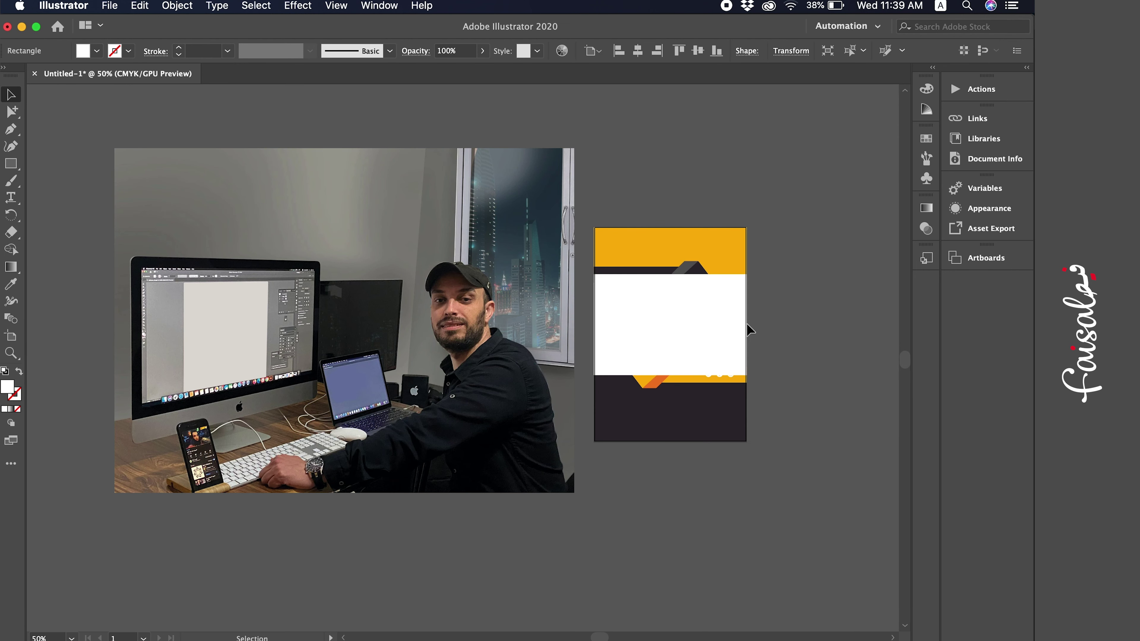
Move the photo partly under the white rectangle and make a clipping mask from the rectangle and the photo.
left_click(583, 317)
left_click_drag(491, 294, 580, 294)
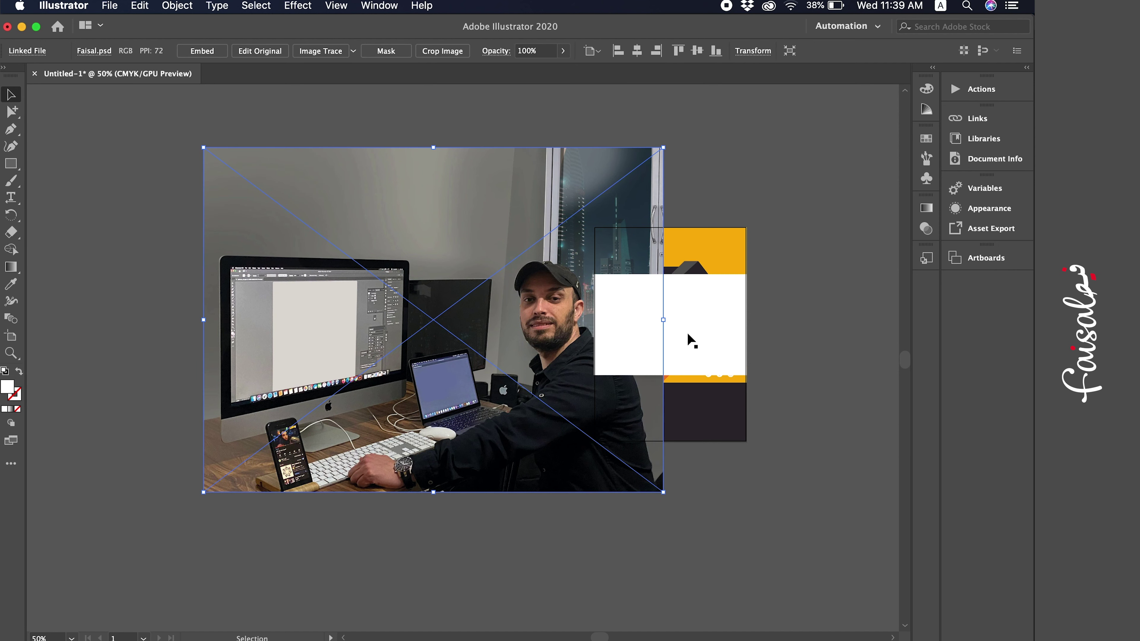
left_click(660, 316)
left_click(607, 257, "shift")
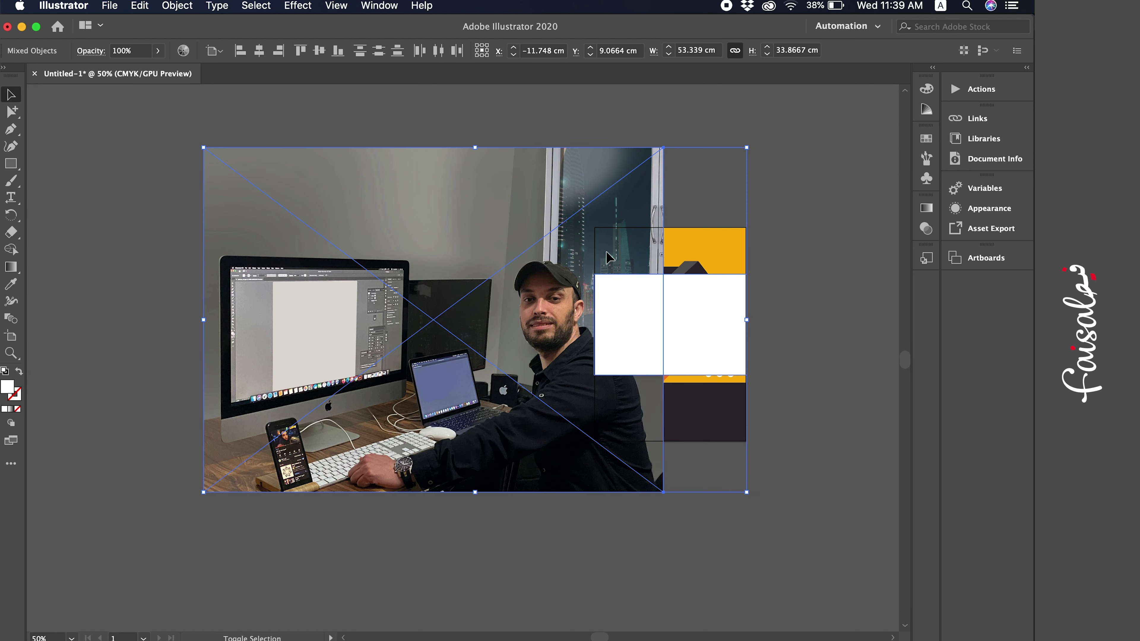
left_click(777, 276)
left_click(712, 325)
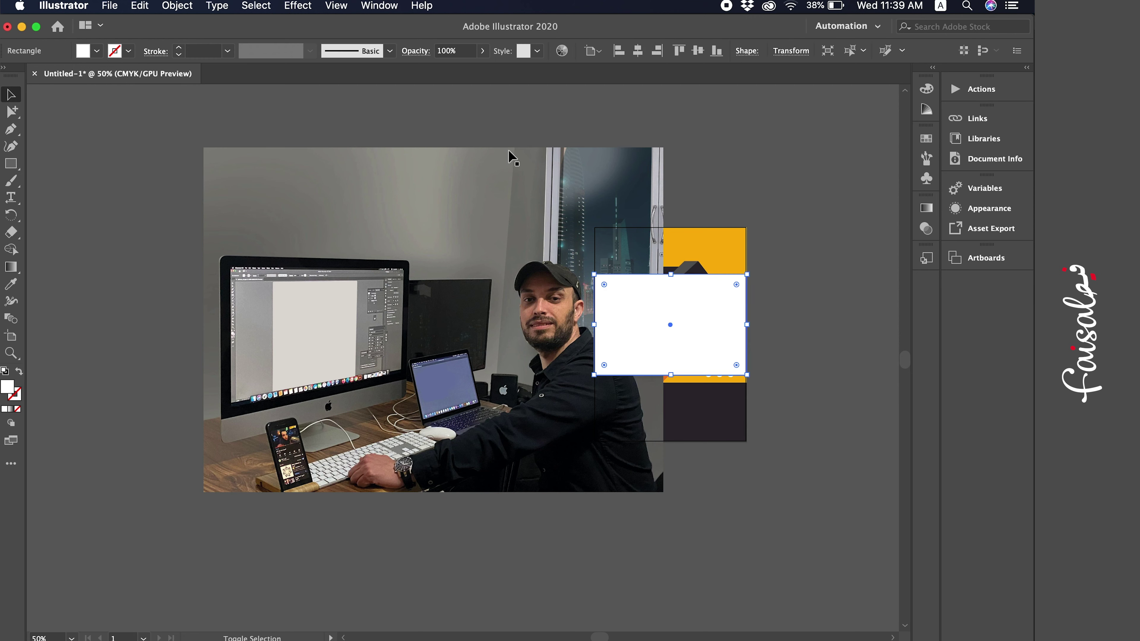
left_click(497, 194, "shift")
key("super+7")
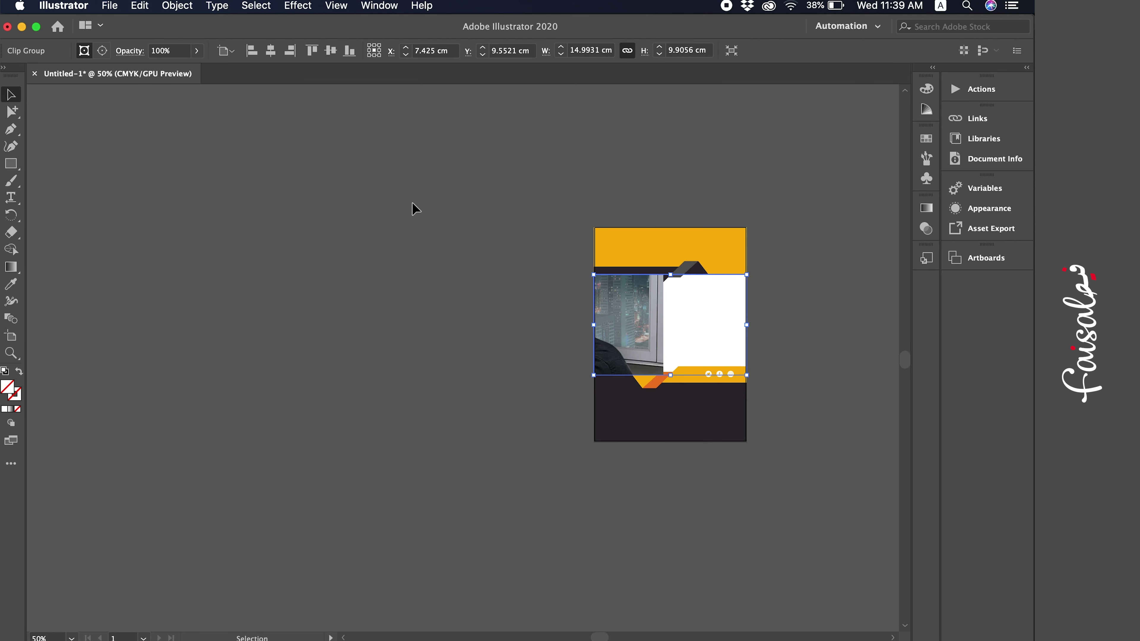
left_click(371, 239)
Shift the photo right inside its clipping mask and scale it down proportionally to slightly wider than the flyer.
scroll(381, 310, "right", 5)
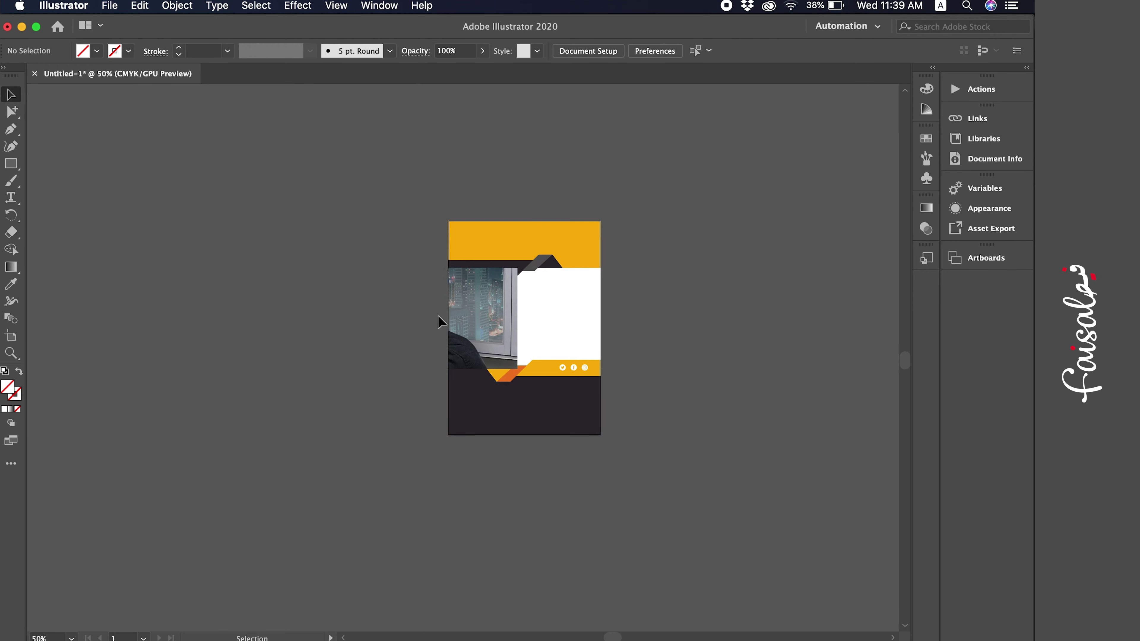
left_click(488, 309)
left_click_drag(477, 308, 575, 299)
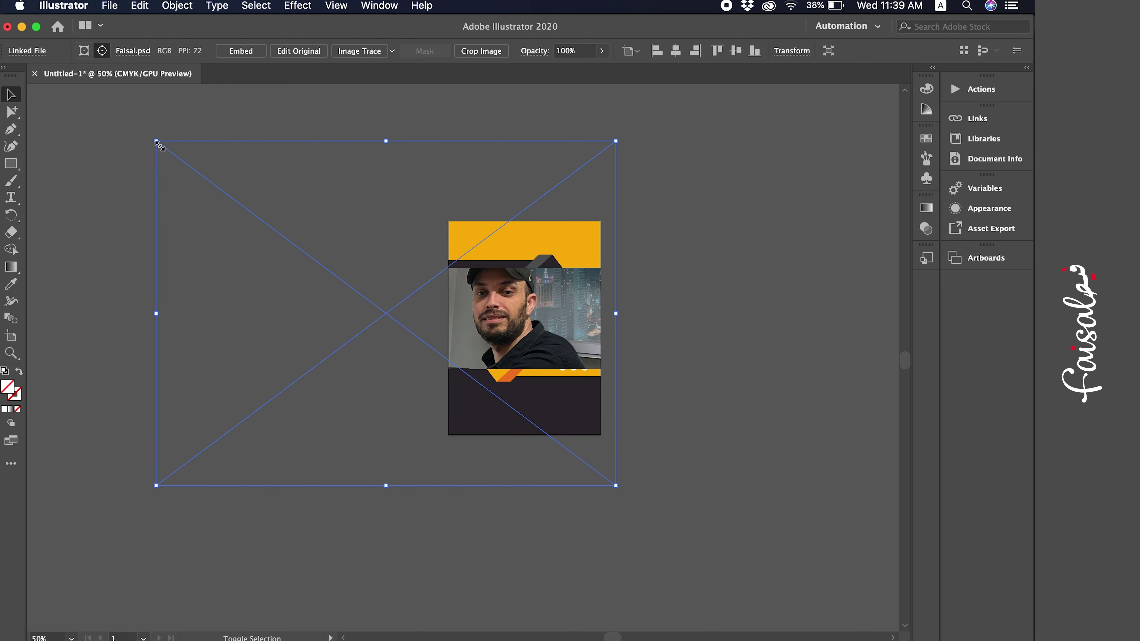
left_click_drag(155, 141, 313, 172)
left_click_drag(314, 486, 433, 398)
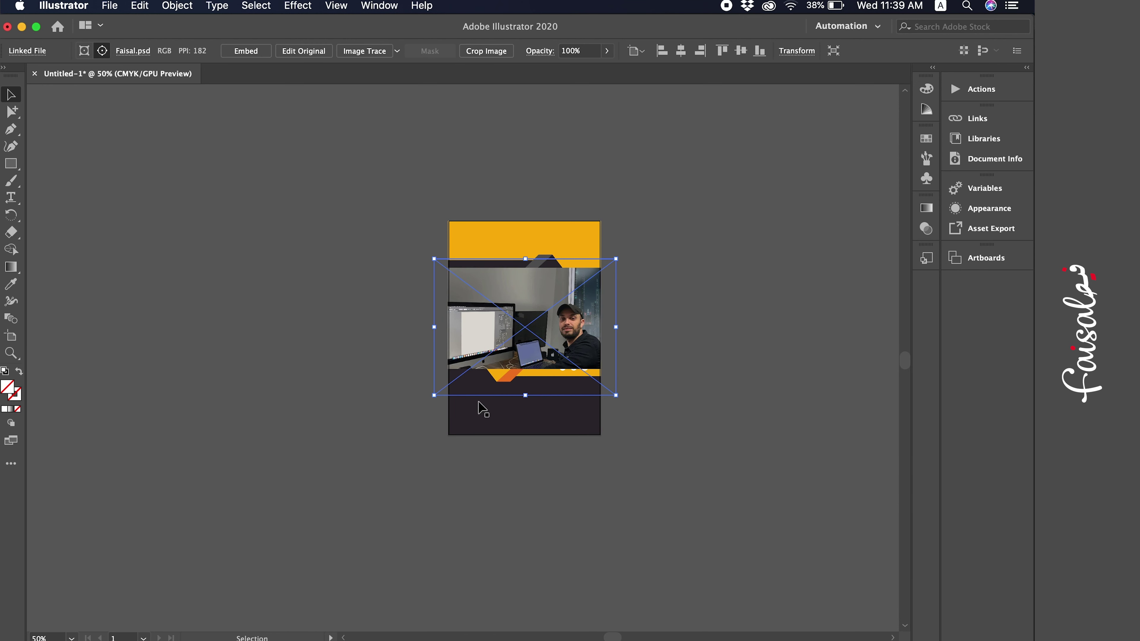
left_click(649, 413)
Scale the clipped photo down further from its lower corners until it matches the flyer's width.
scroll(651, 415, "right", 3)
key("super+1")
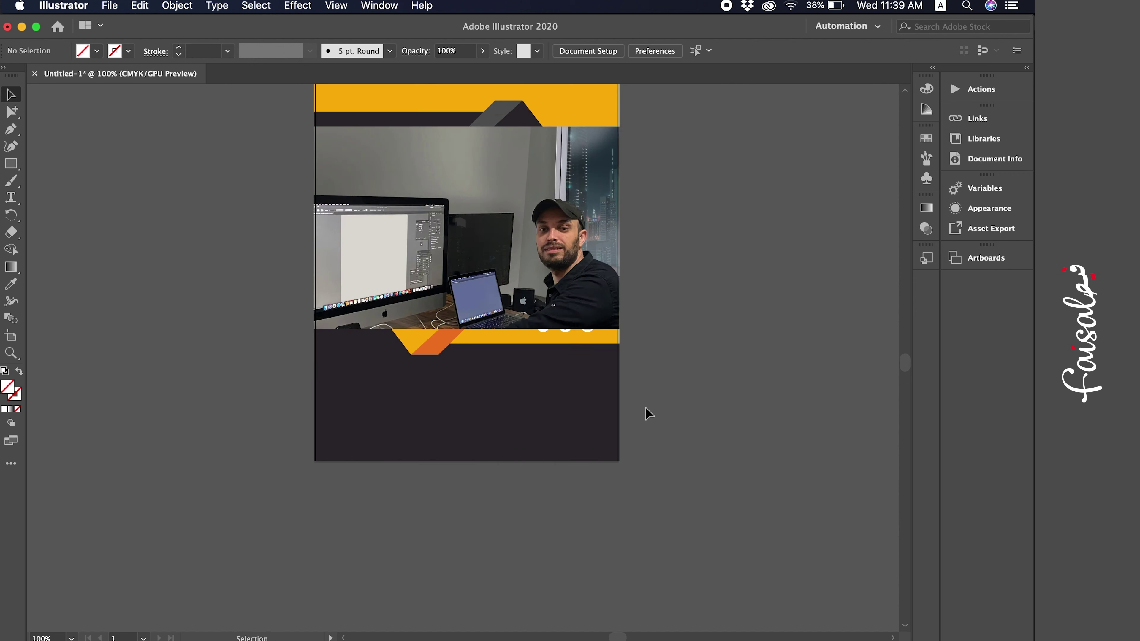
scroll(680, 379, "up", 2)
key("super+a")
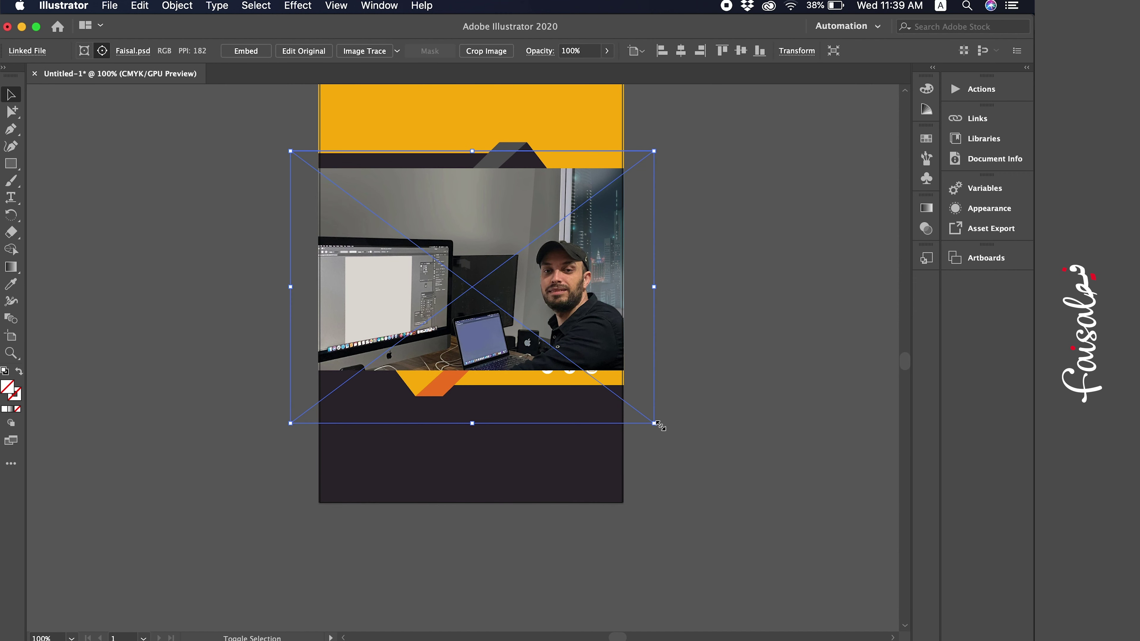
left_click_drag(654, 423, 646, 401)
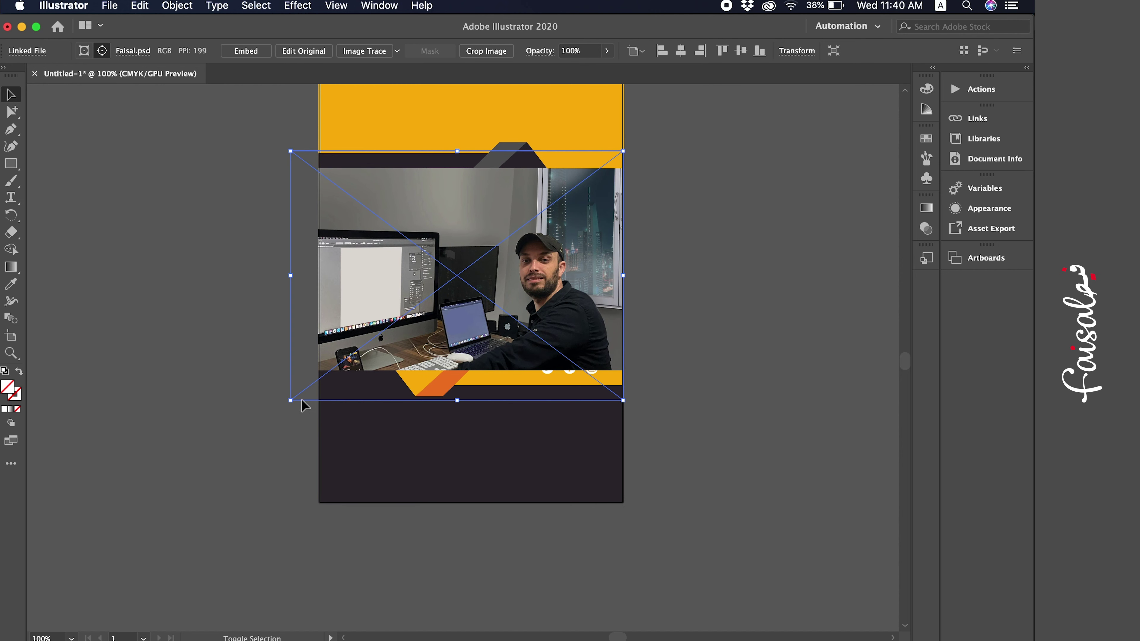
left_click_drag(290, 400, 315, 382)
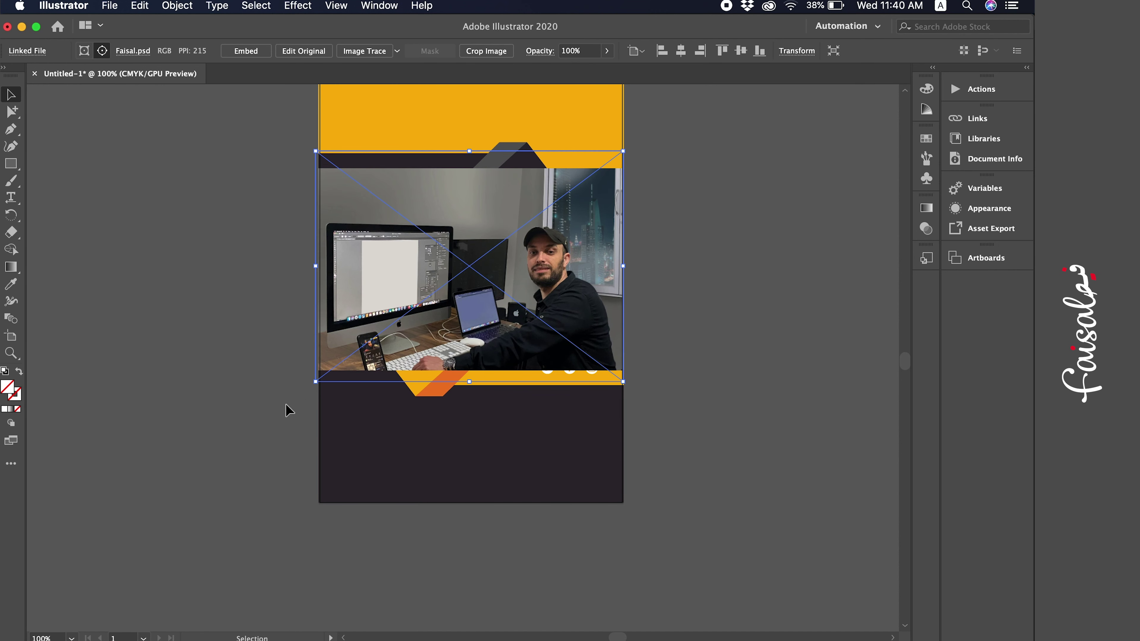
left_click(232, 394)
Select only the photo inside its clipping mask, and show its link in an enlarged Links panel.
key("super+equal")
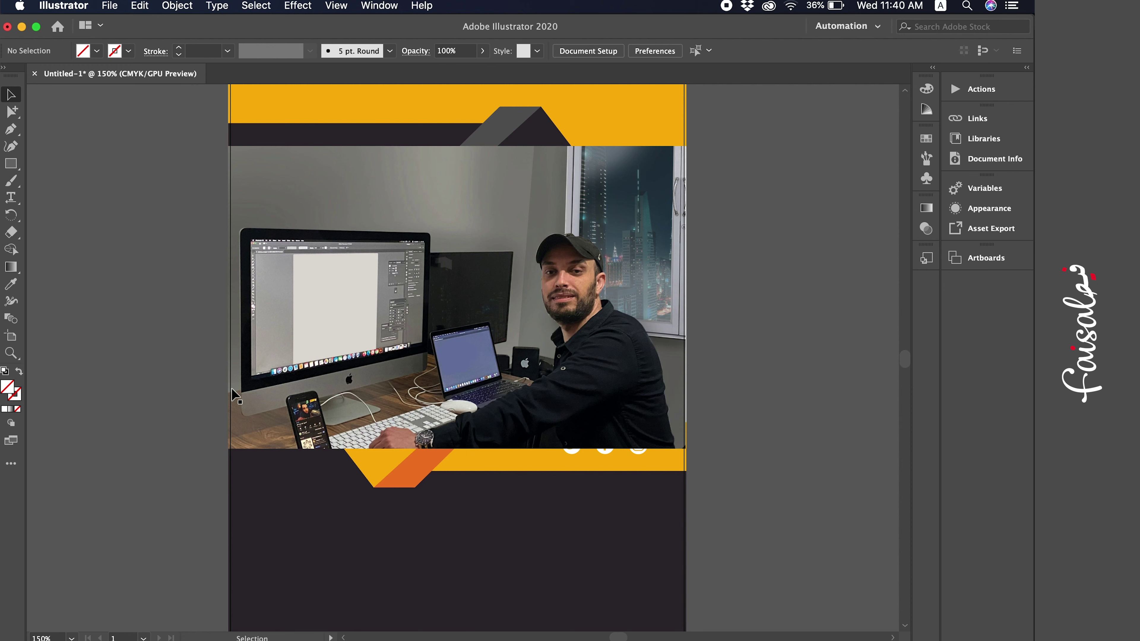
left_click(12, 111, "alt")
left_click(462, 300)
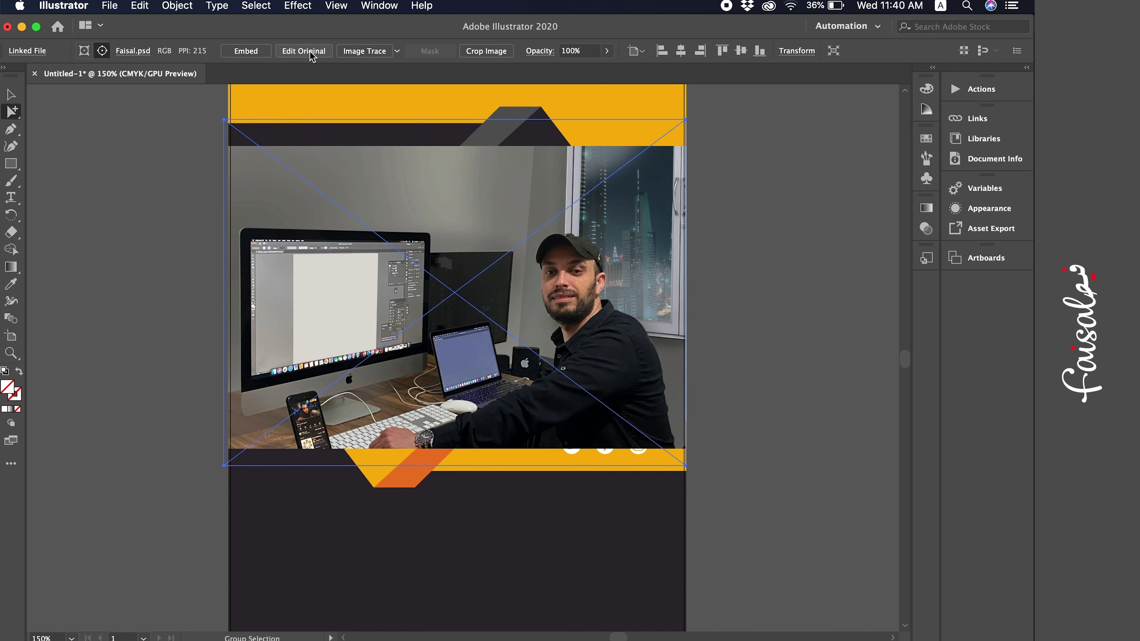
left_click(379, 5)
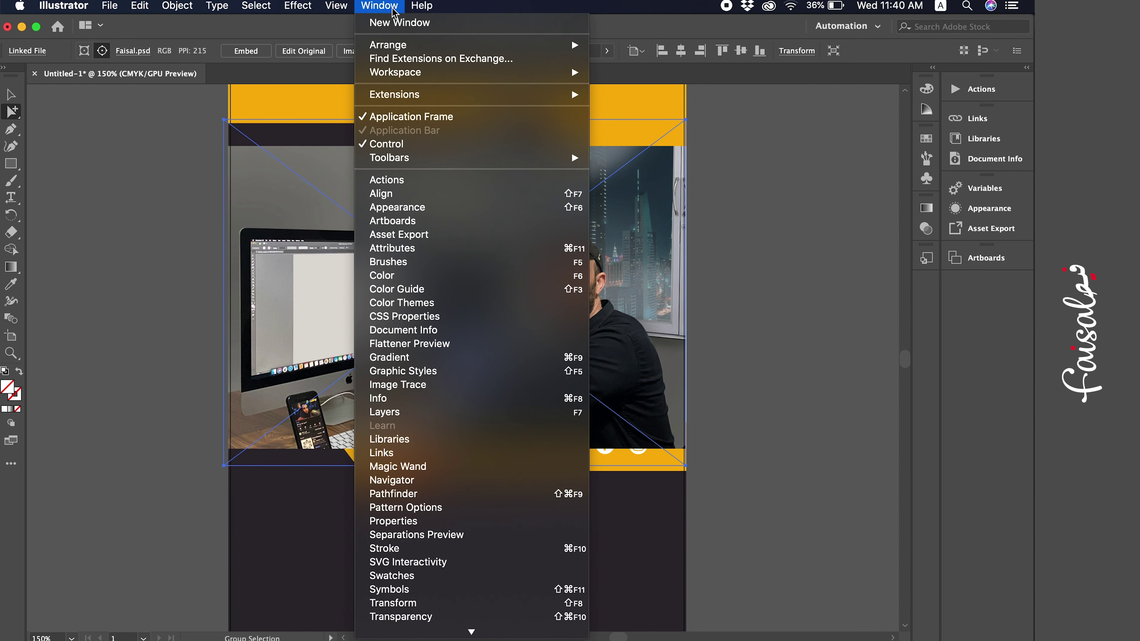
left_click(435, 455)
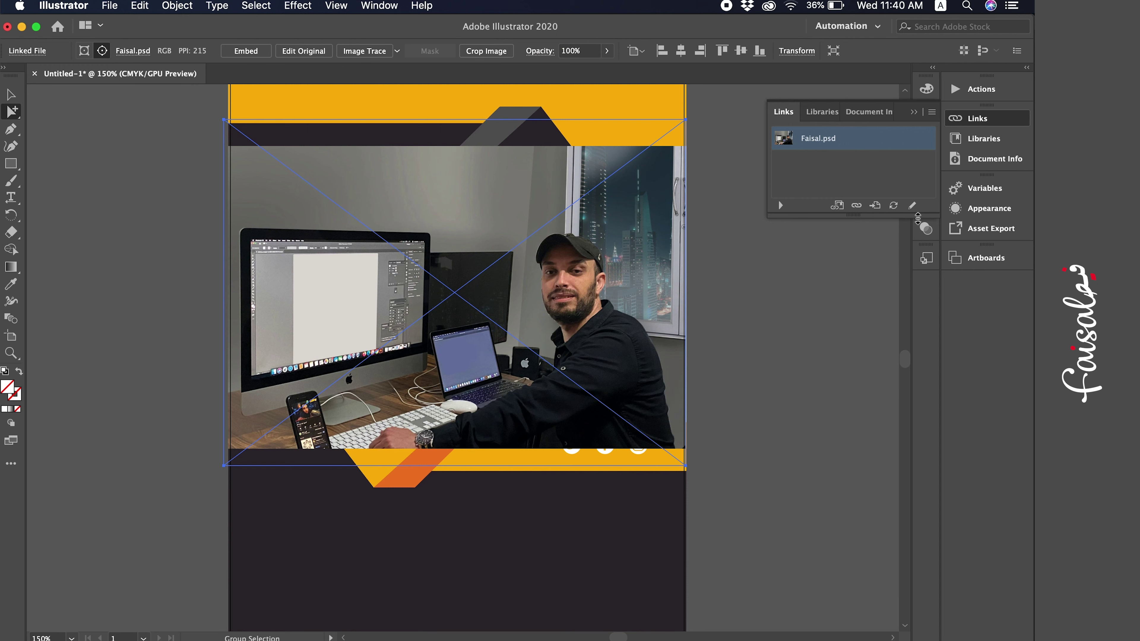
left_click_drag(921, 217, 920, 406)
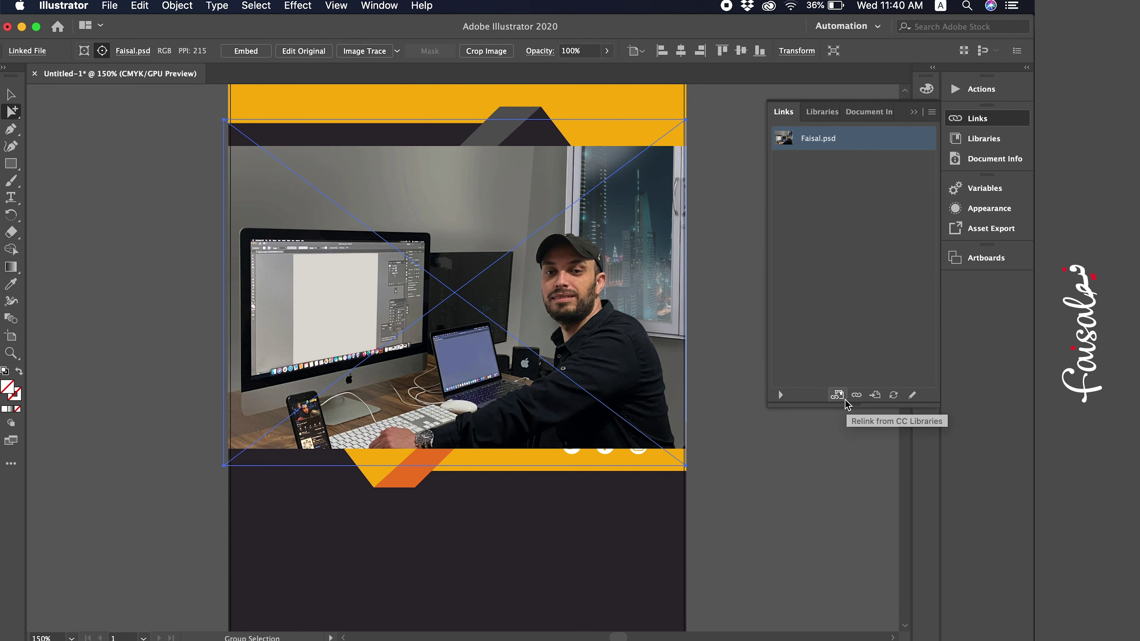
left_click(931, 112)
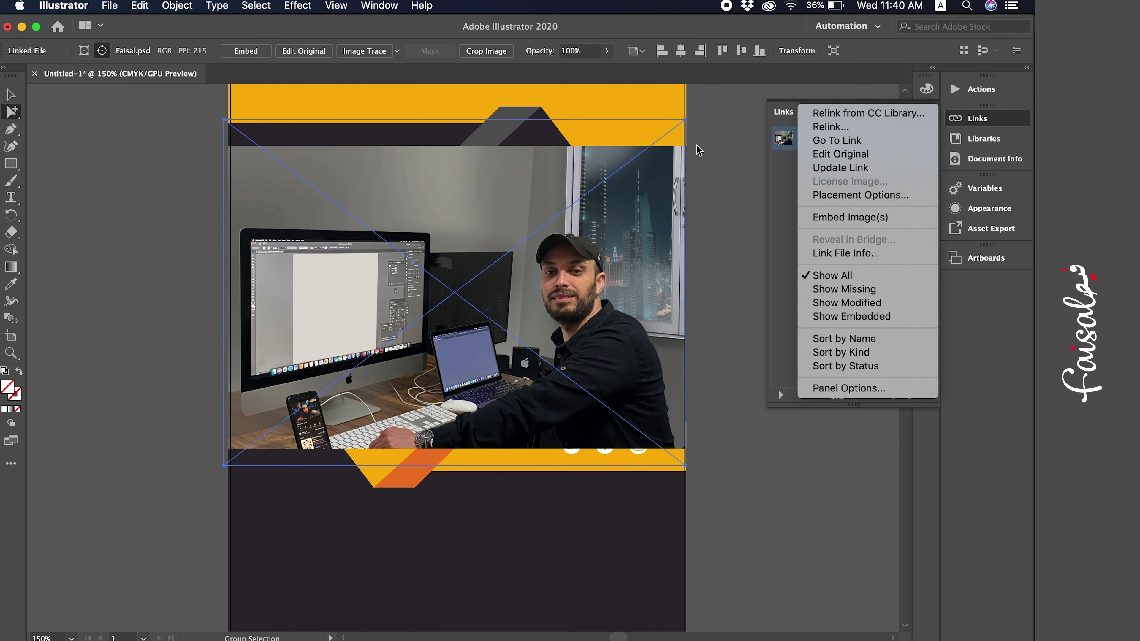
left_click(745, 184)
left_click(745, 183)
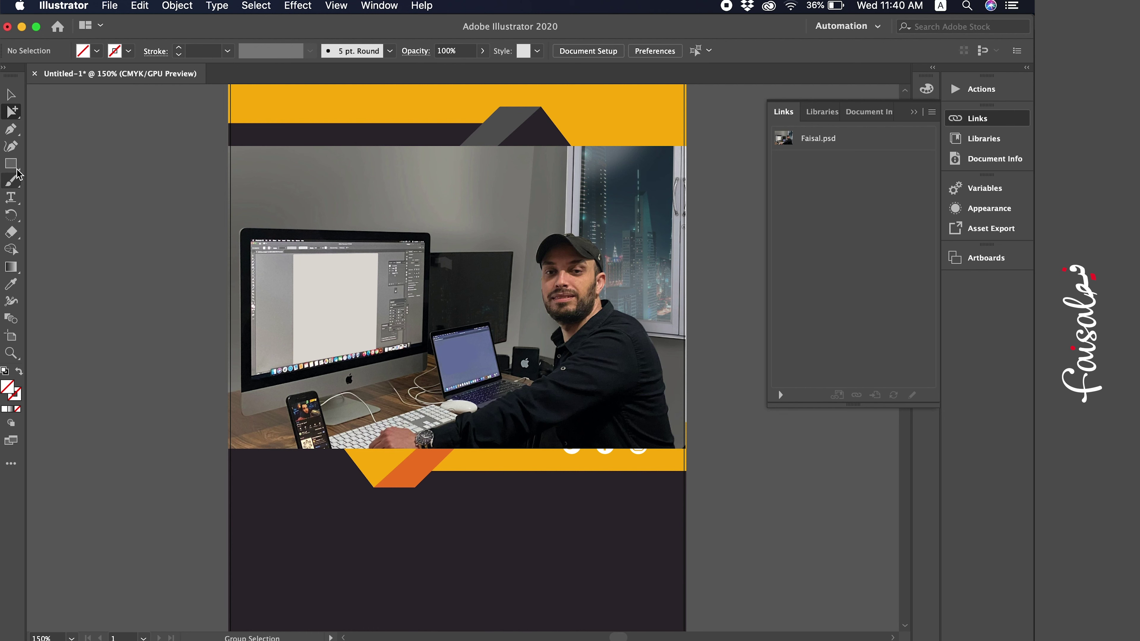
Reselect the photo inside its mask, open its original file in Photoshop, and return to Illustrator.
left_click_drag(13, 115, 44, 130)
left_click(454, 261)
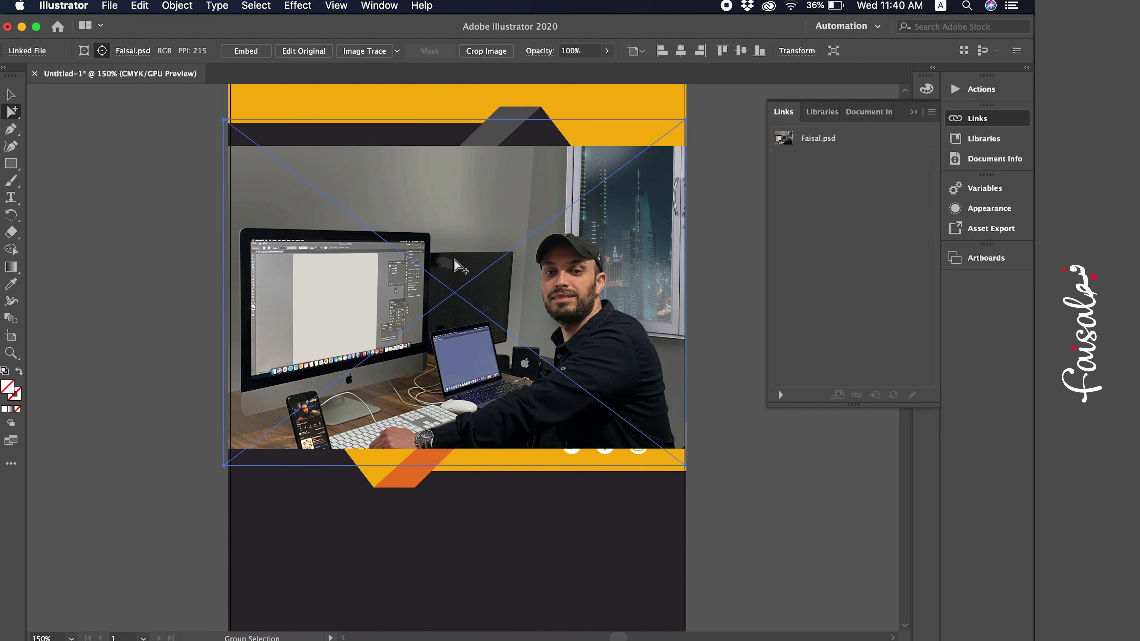
key("alt")
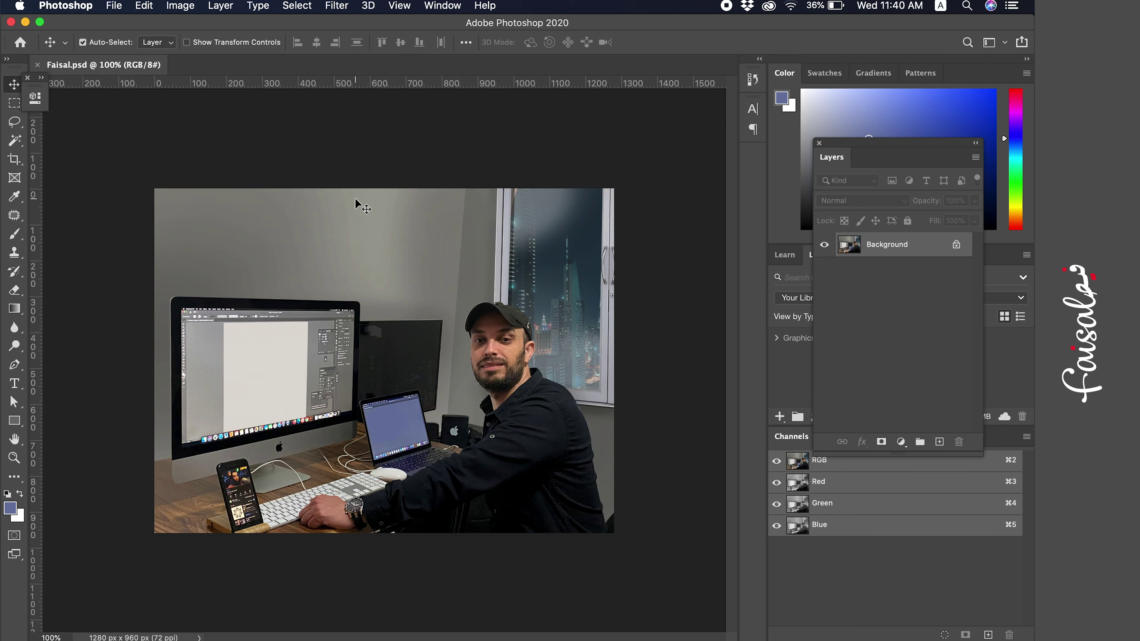
key("super+Tab")
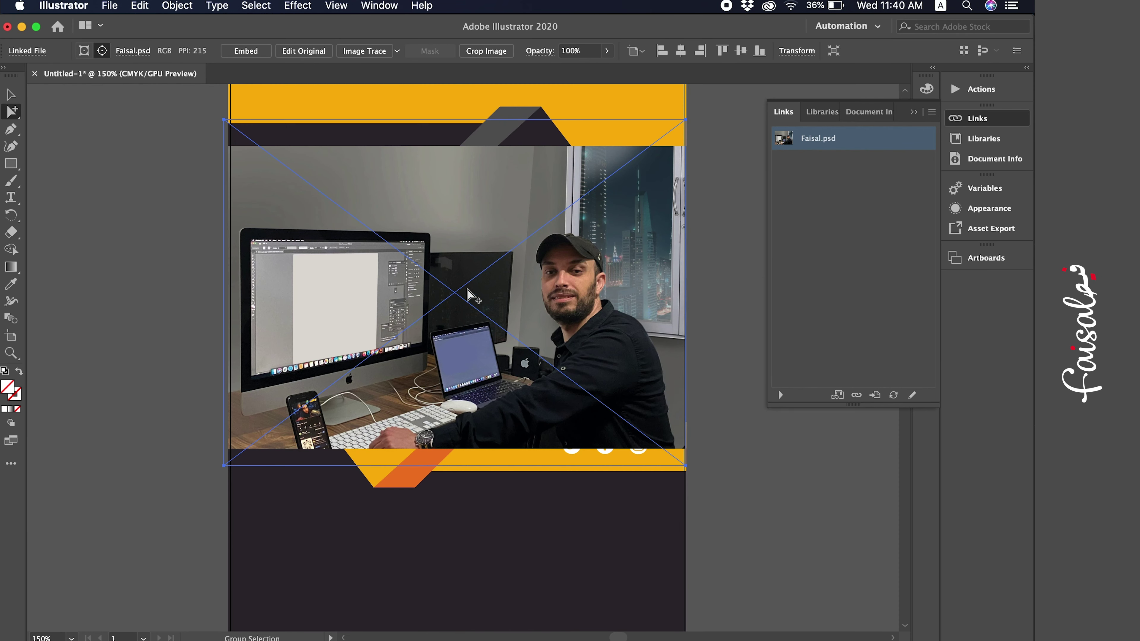
Reselect the linked photo inside its mask and open Faisal.psd in Photoshop with Edit Original.
left_click(118, 274)
left_click(268, 287)
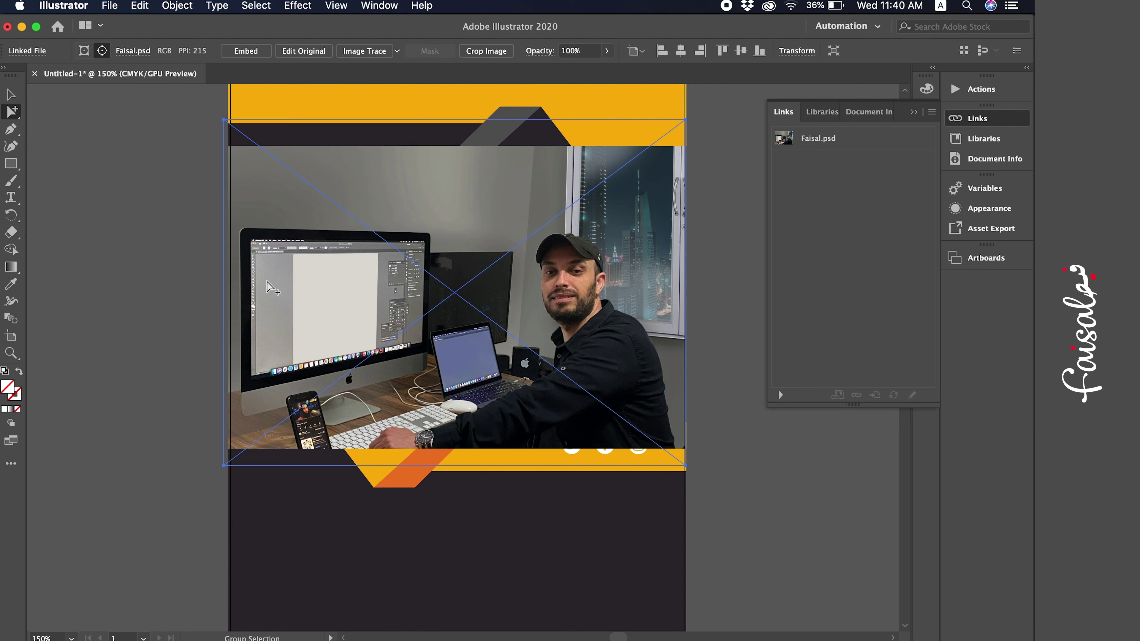
left_click(935, 116)
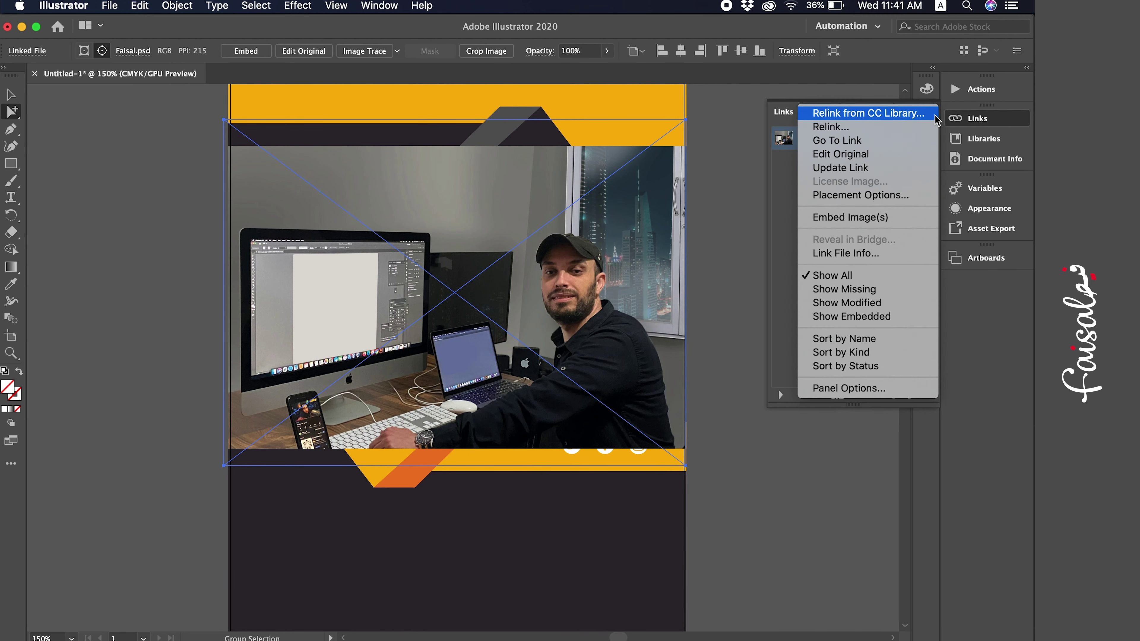
left_click(867, 165)
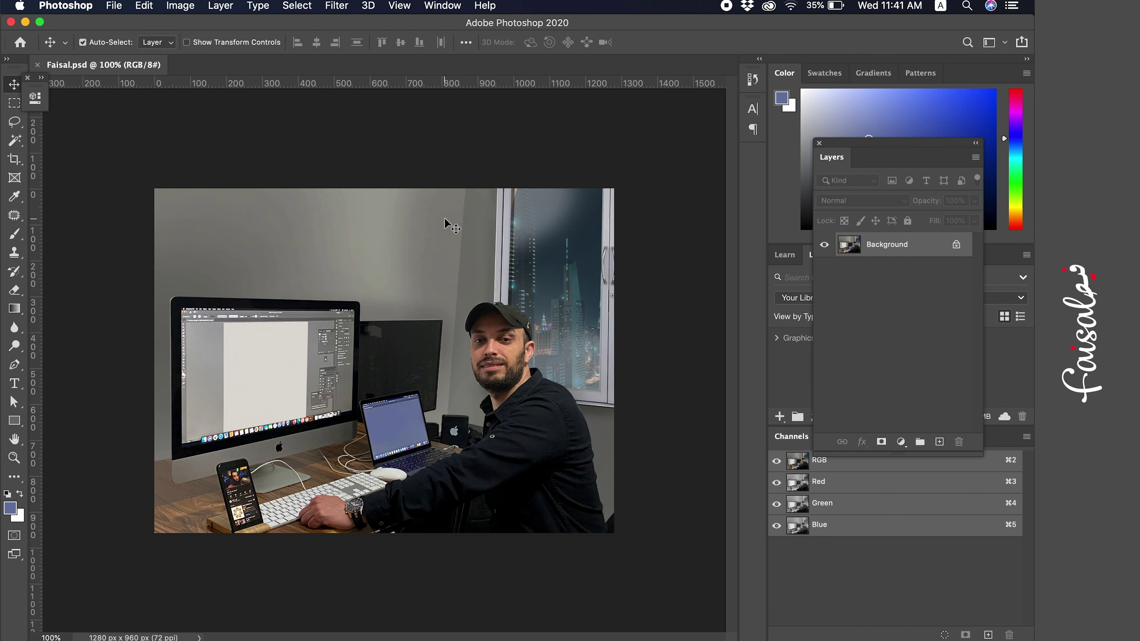
Select the blank white page on the photo's large monitor with the Magic Wand at tolerance 32.
key("f")
key("super+plus")
scroll(258, 283, "left", 5)
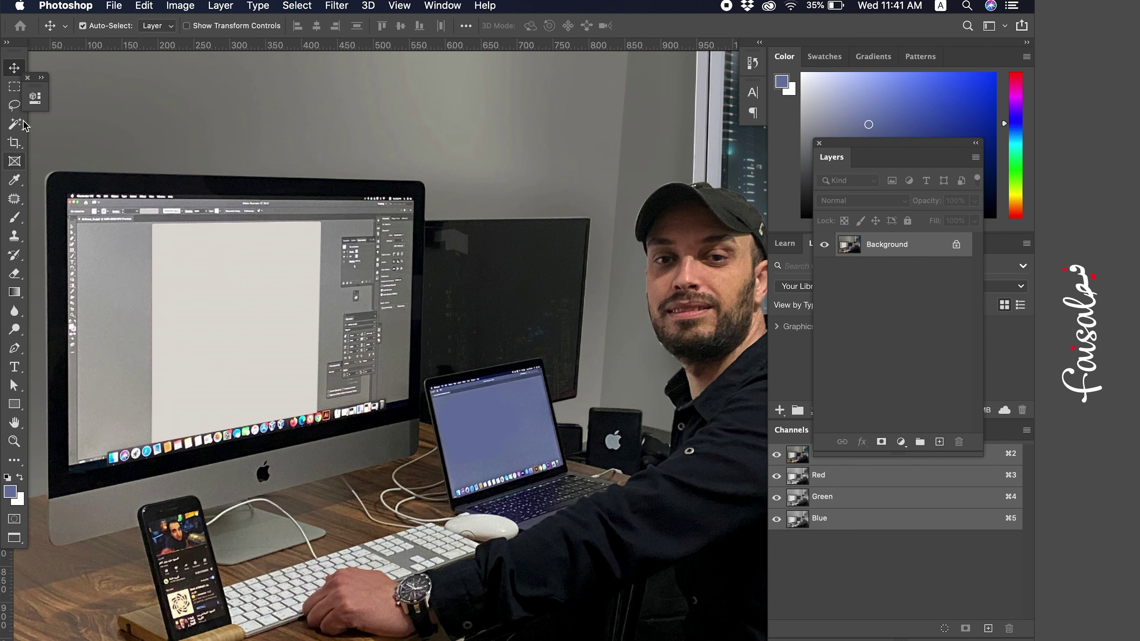
left_click(15, 128)
left_click(263, 366)
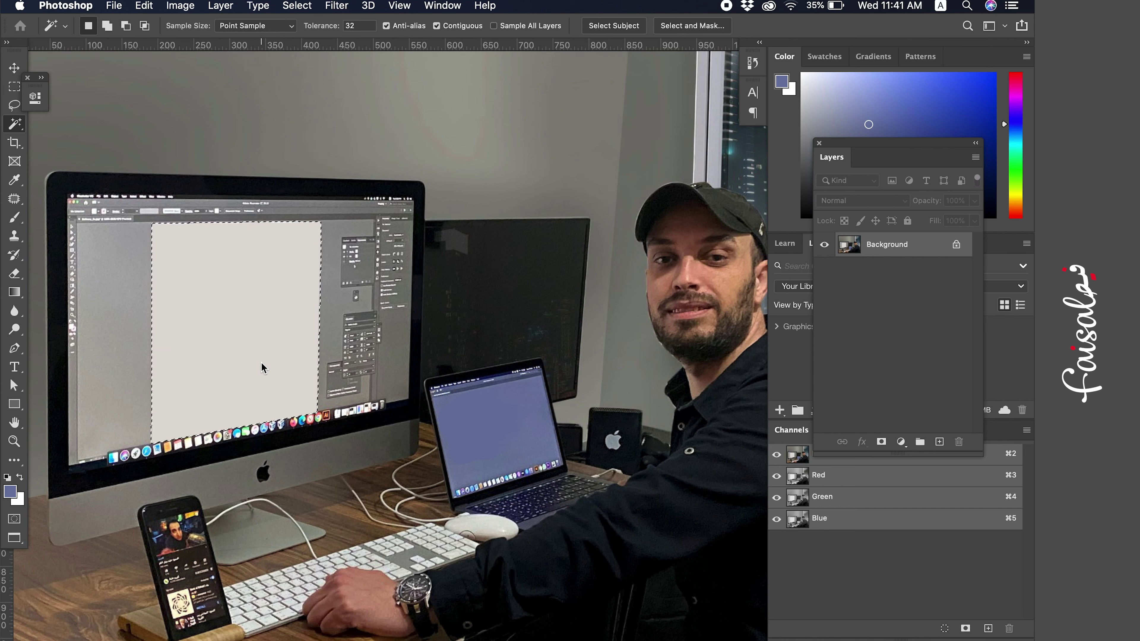
Set the foreground colour to bright red, #f90202.
left_click(9, 491)
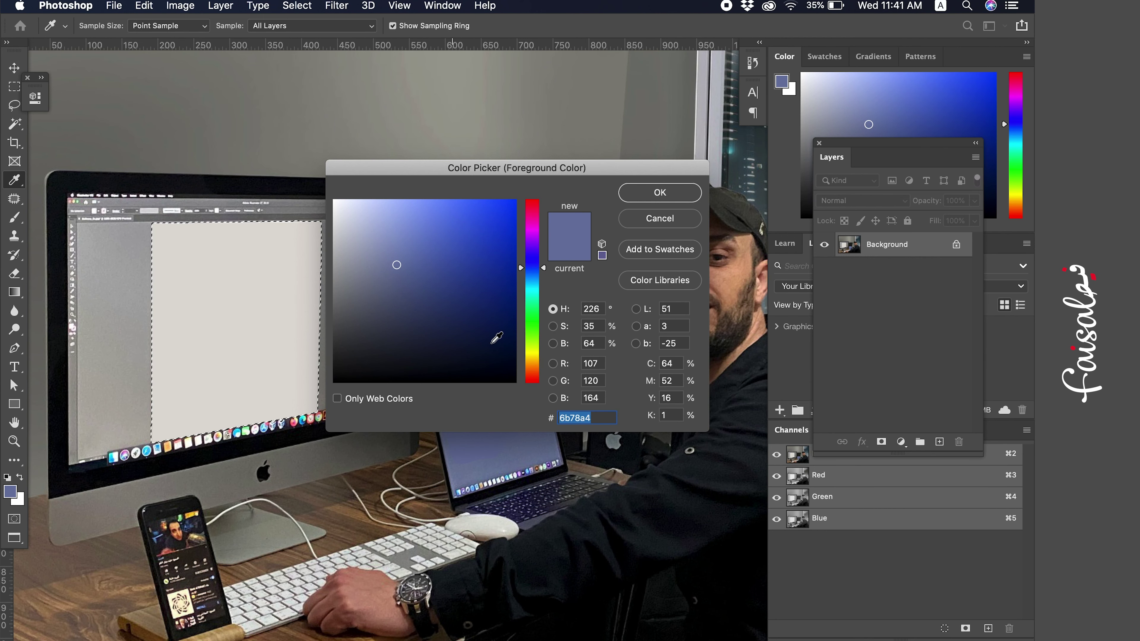
left_click(531, 219)
mouse_move(531, 218)
left_mouse_down()
mouse_move(532, 199)
mouse_move(516, 199)
left_mouse_up()
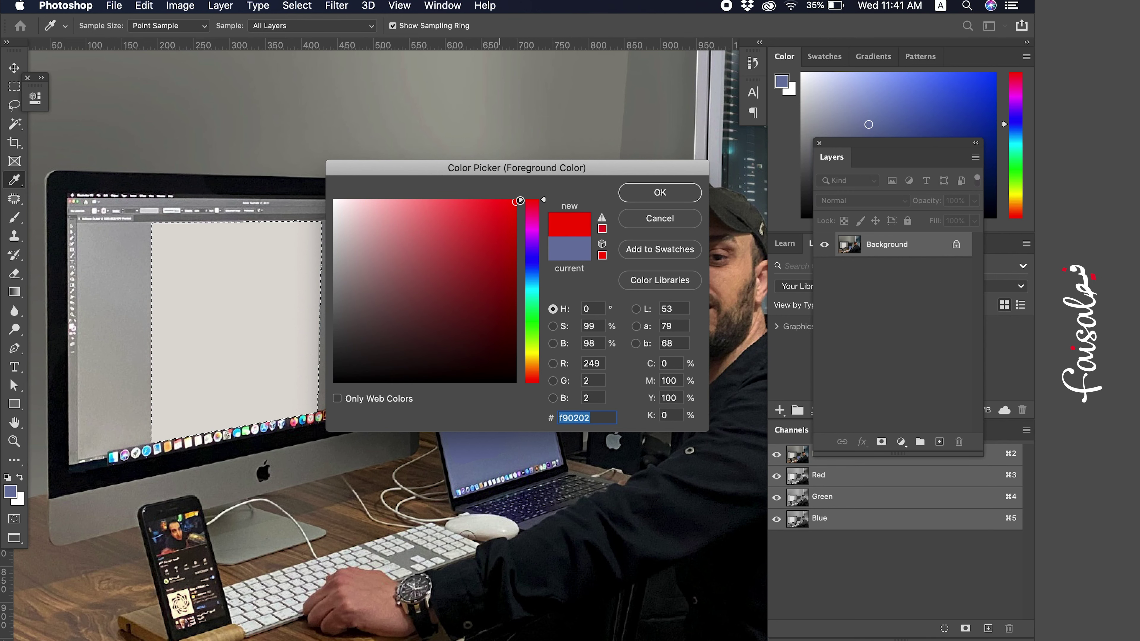
left_click(643, 197)
scroll(234, 162, "left", 2)
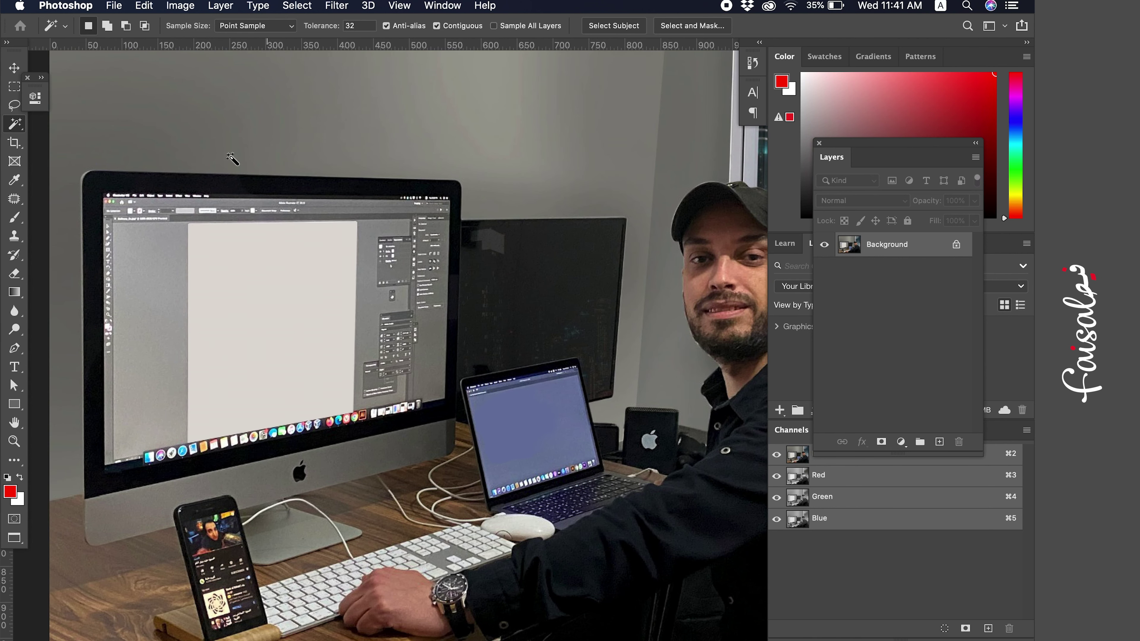
Create a new layer, fill the selected page area with the red foreground colour, and clear the selection.
key("v")
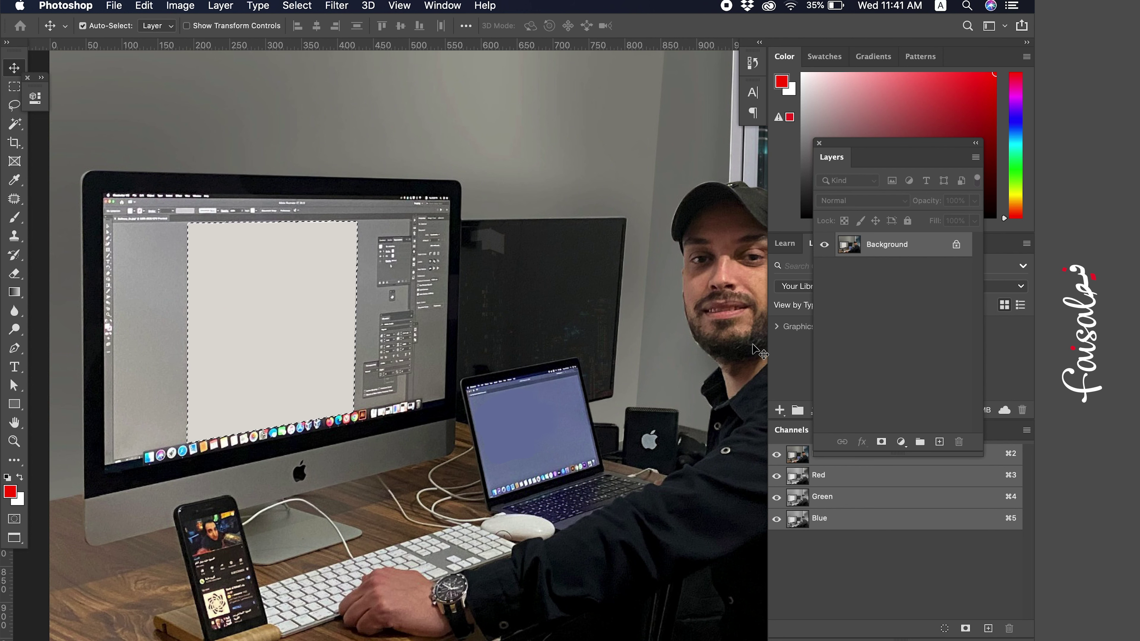
key("super+shift+n")
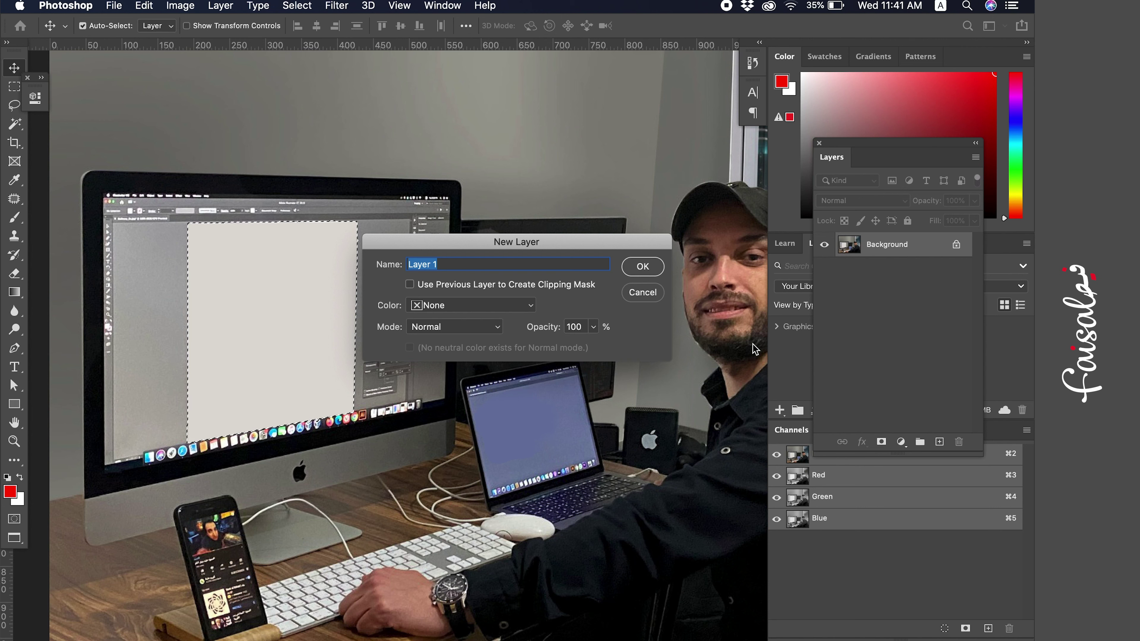
key("Return")
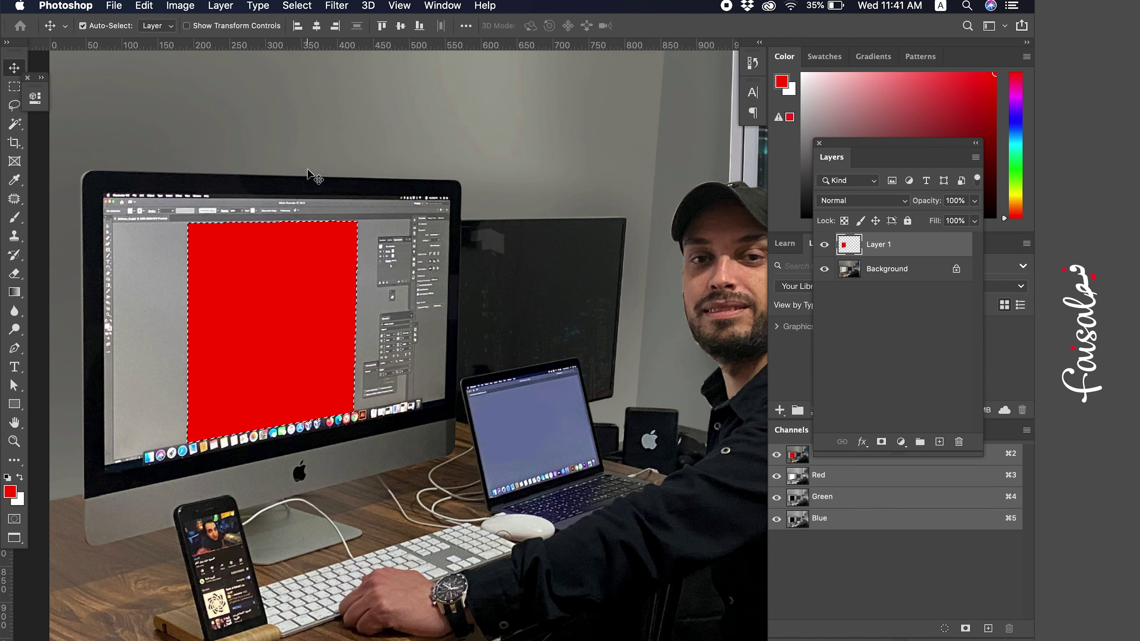
key("super+d")
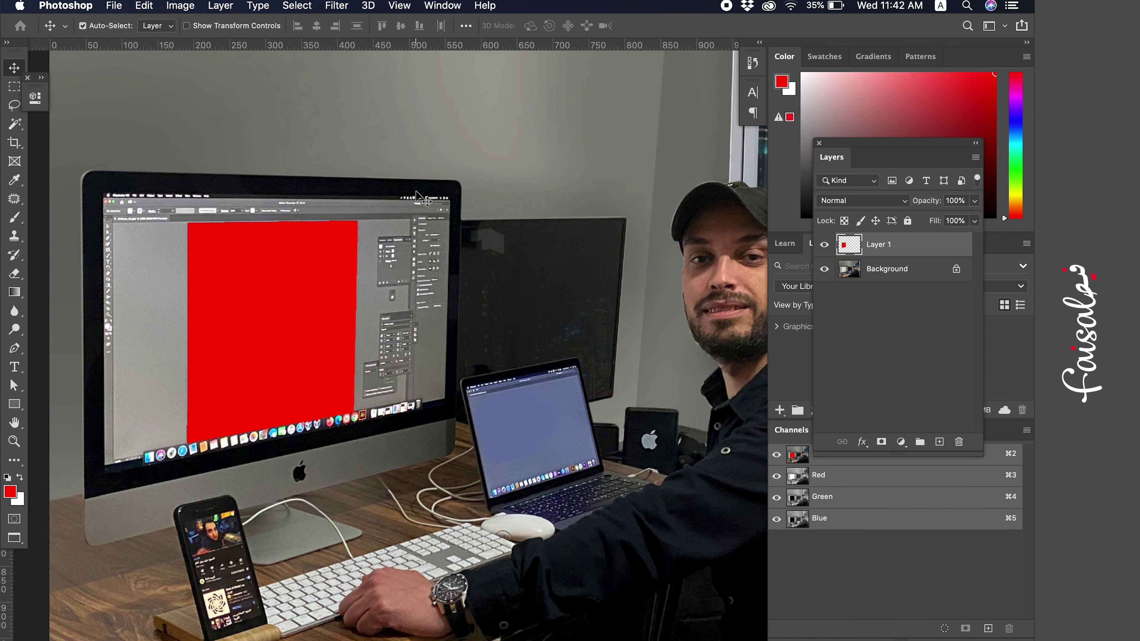
Save the edited photo file with Maximize Compatibility enabled.
key("super+0")
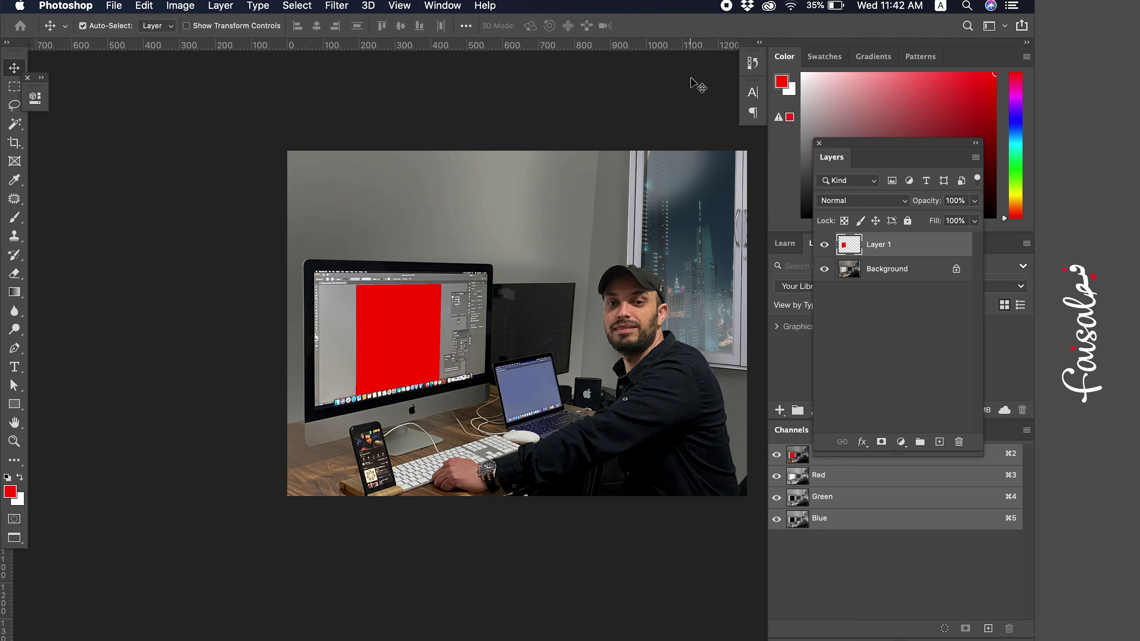
scroll(522, 146, "right", 5)
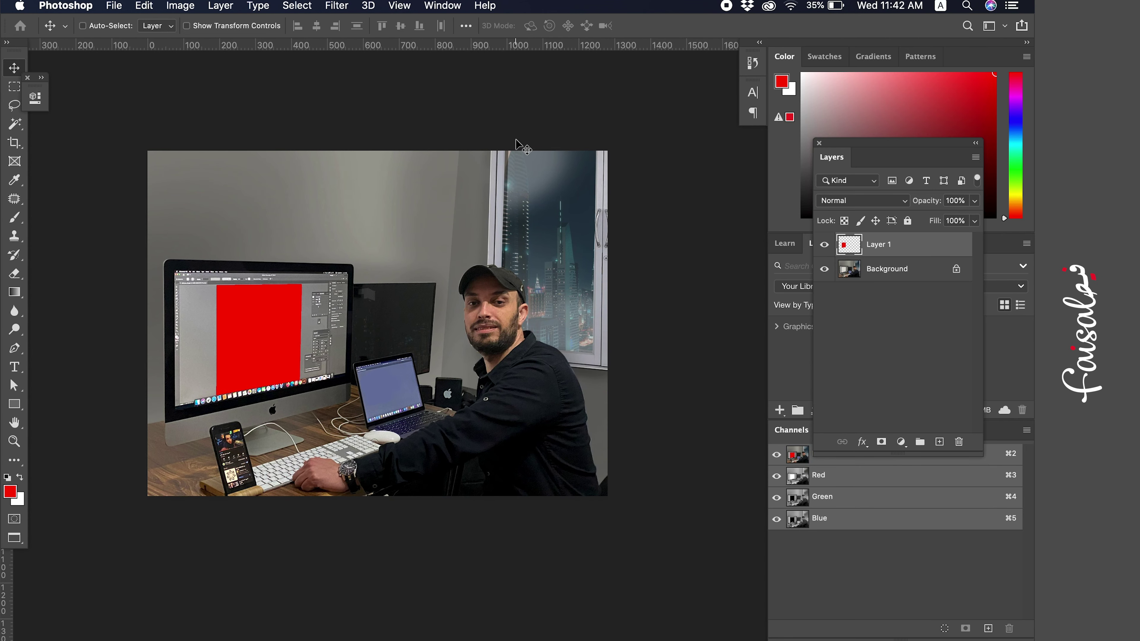
left_click(116, 6)
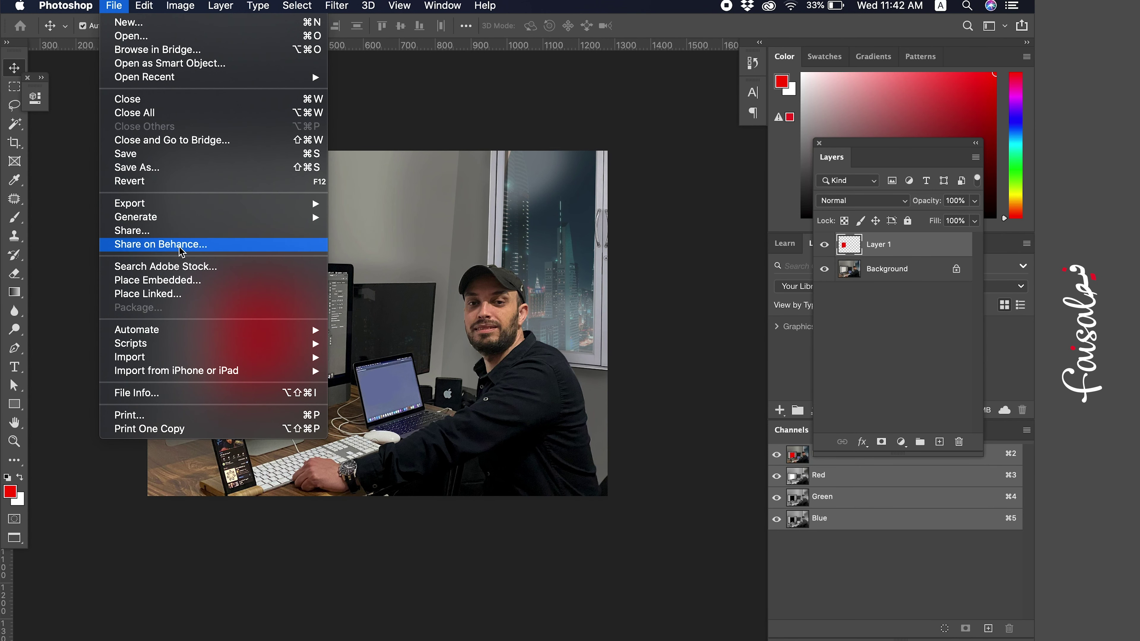
left_click(143, 160)
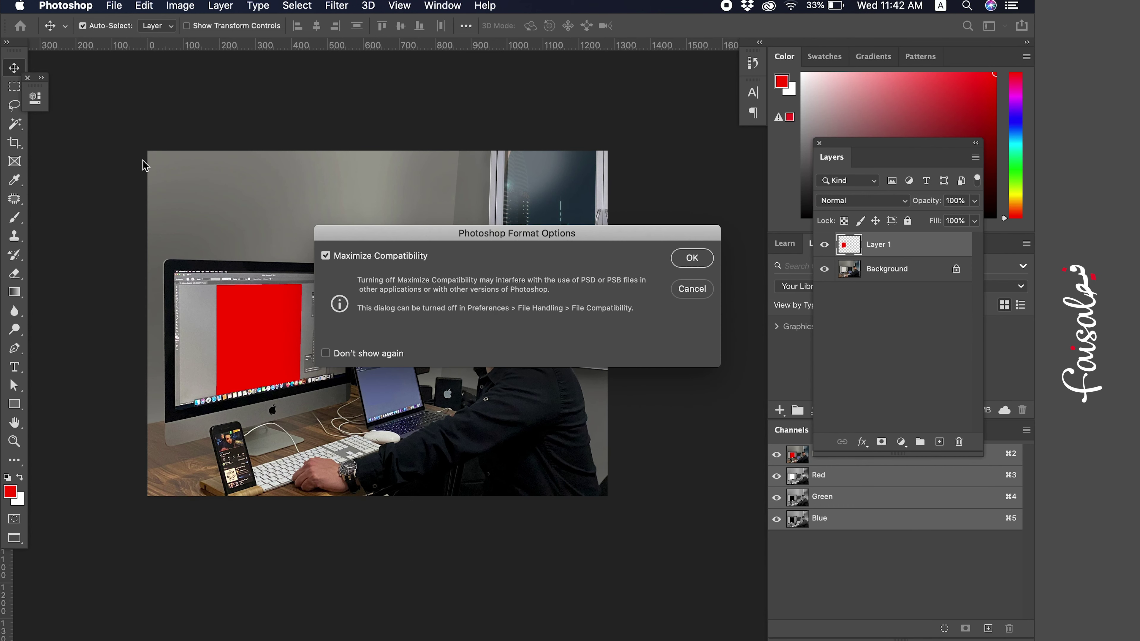
left_click(696, 263)
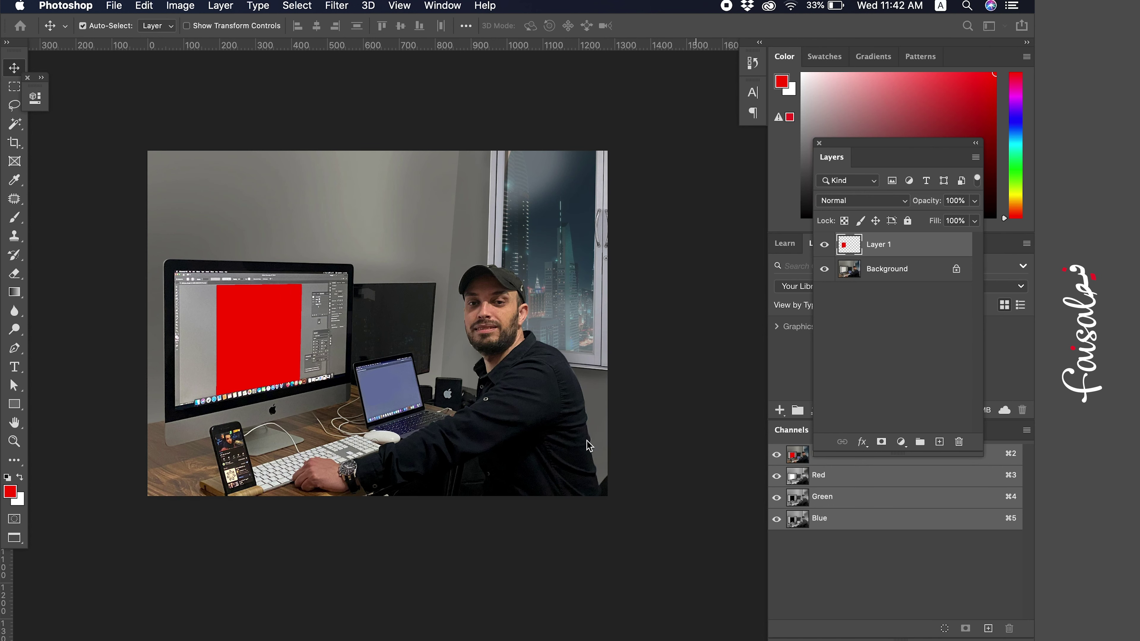
Switch back to Illustrator, update the modified photo link in the flyer, and deselect the photo.
key("super+Tab")
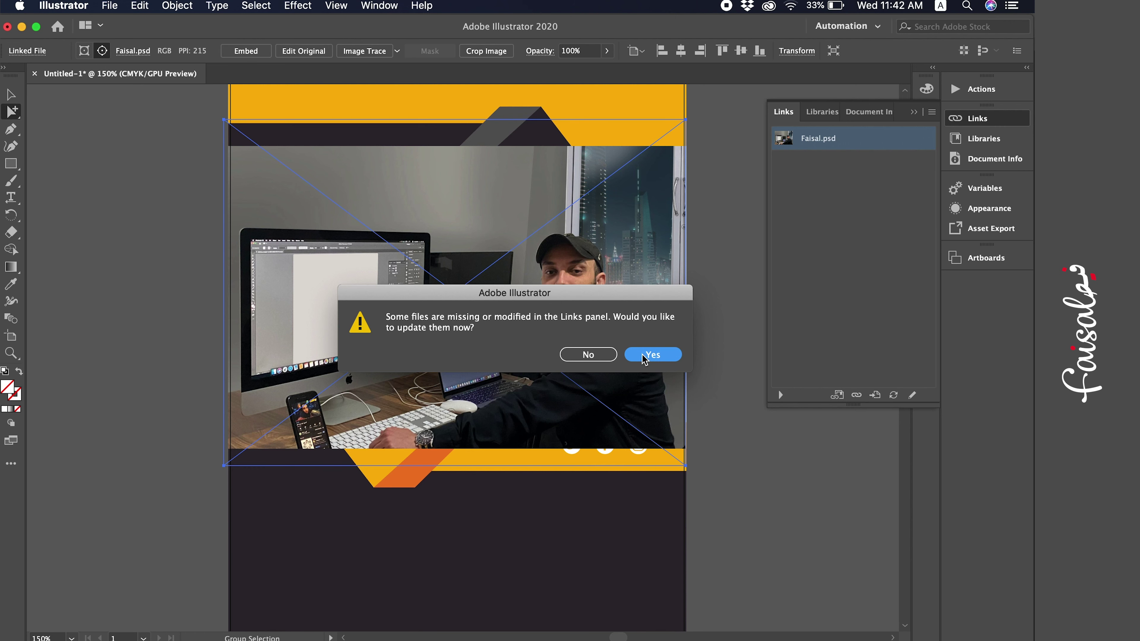
left_click(652, 354)
left_click(721, 391)
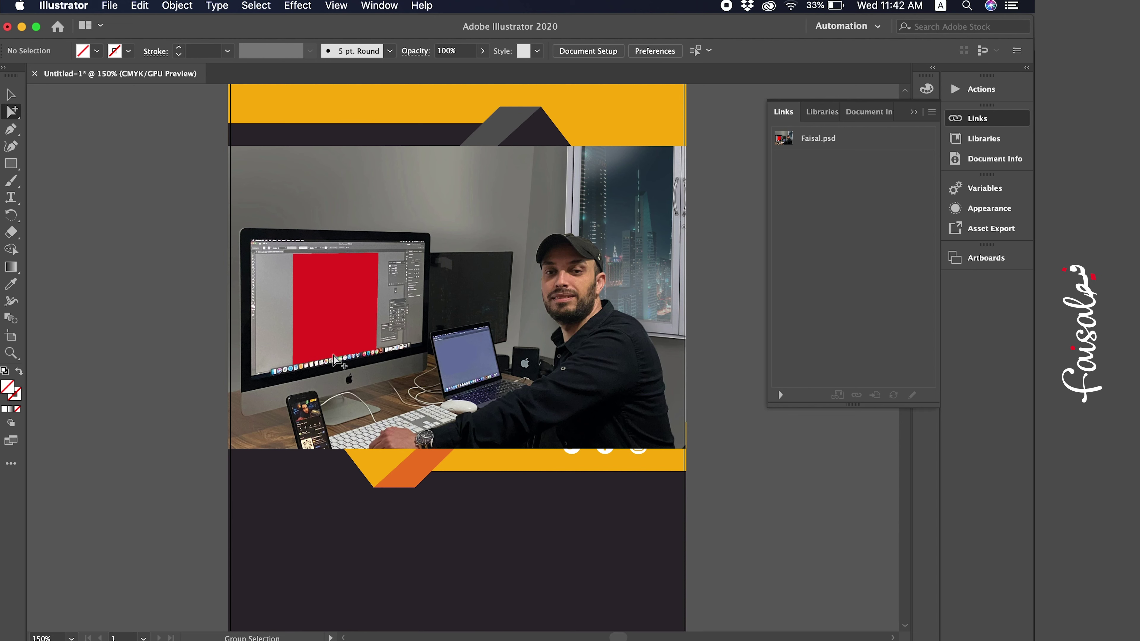
scroll(347, 357, "right", 2)
scroll(346, 357, "up", 1)
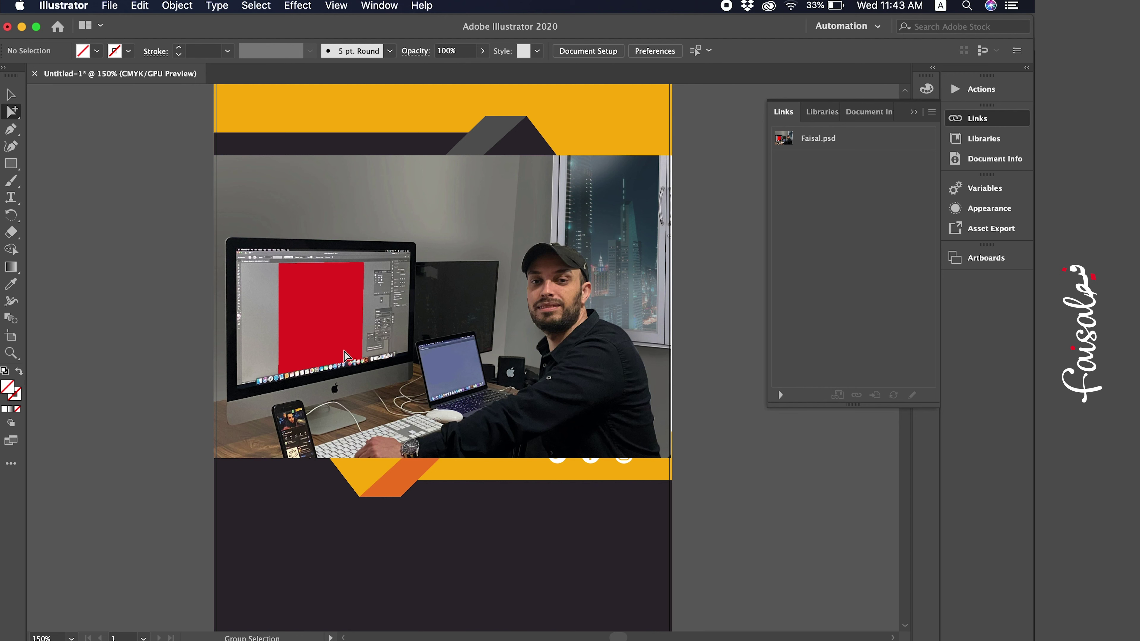
left_click(11, 94)
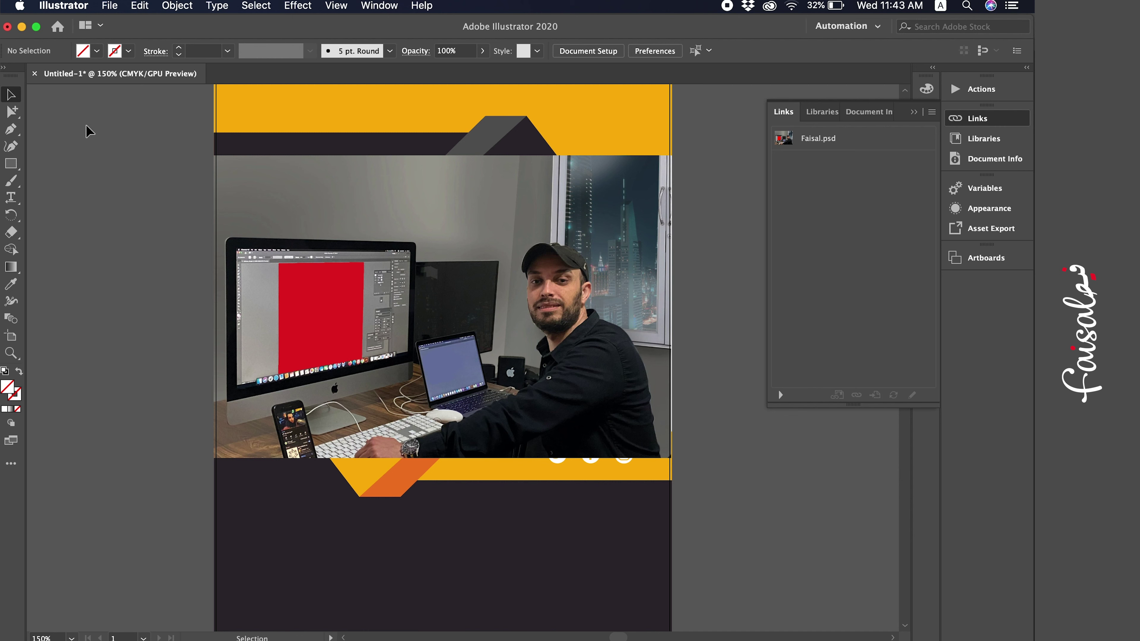